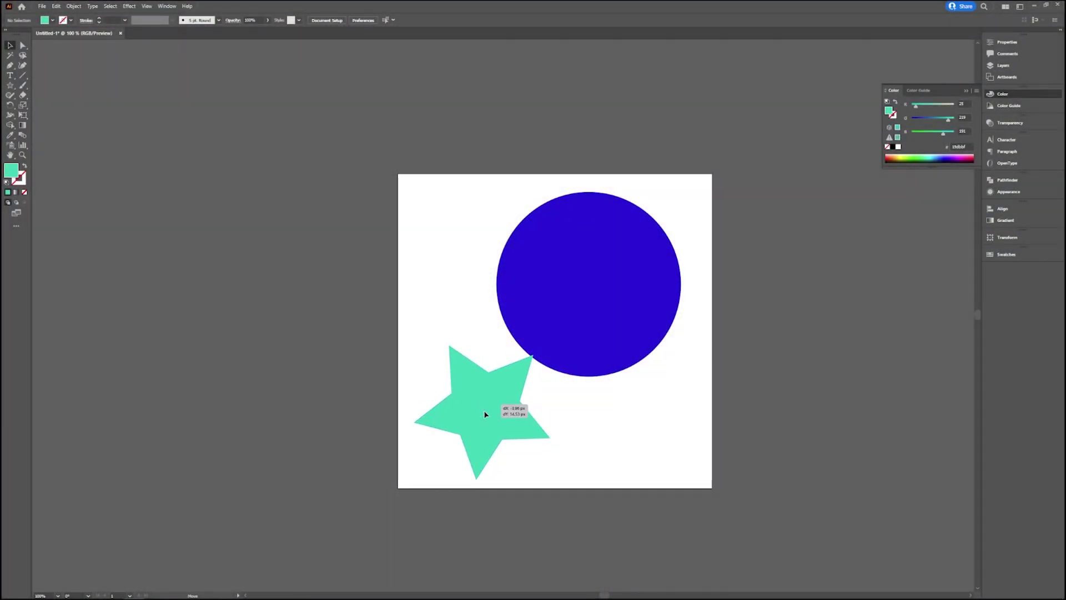
# - Shift the blue circle slightly up and to the right, then deselect it
pyautogui.click(479, 413)
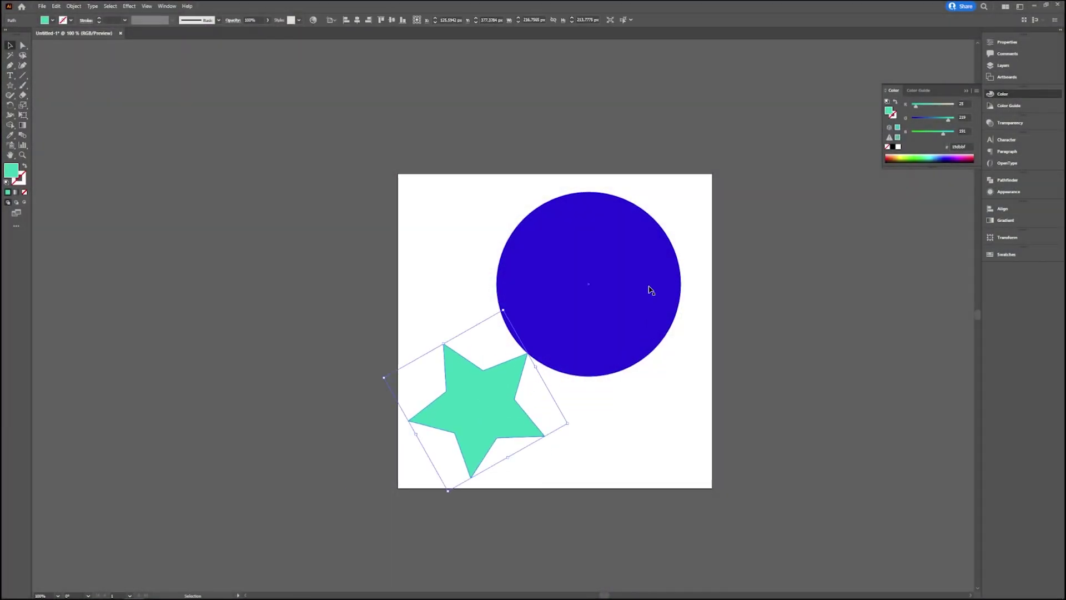
pyautogui.moveTo(609, 304)
pyautogui.mouseDown()
pyautogui.moveTo(634, 298)
pyautogui.moveTo(622, 294)
pyautogui.mouseUp()
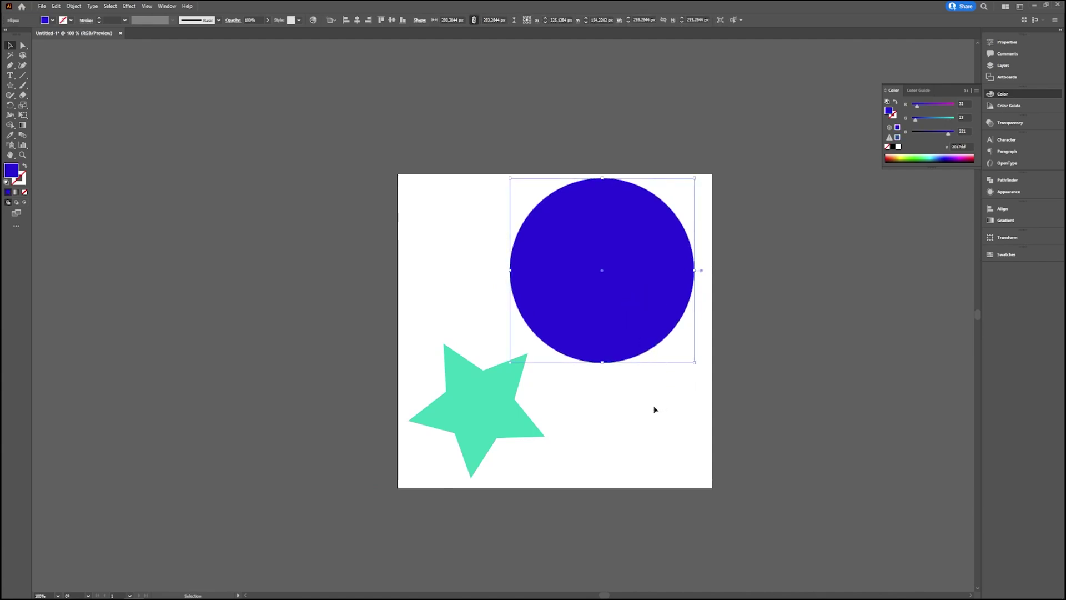
pyautogui.click(654, 410)
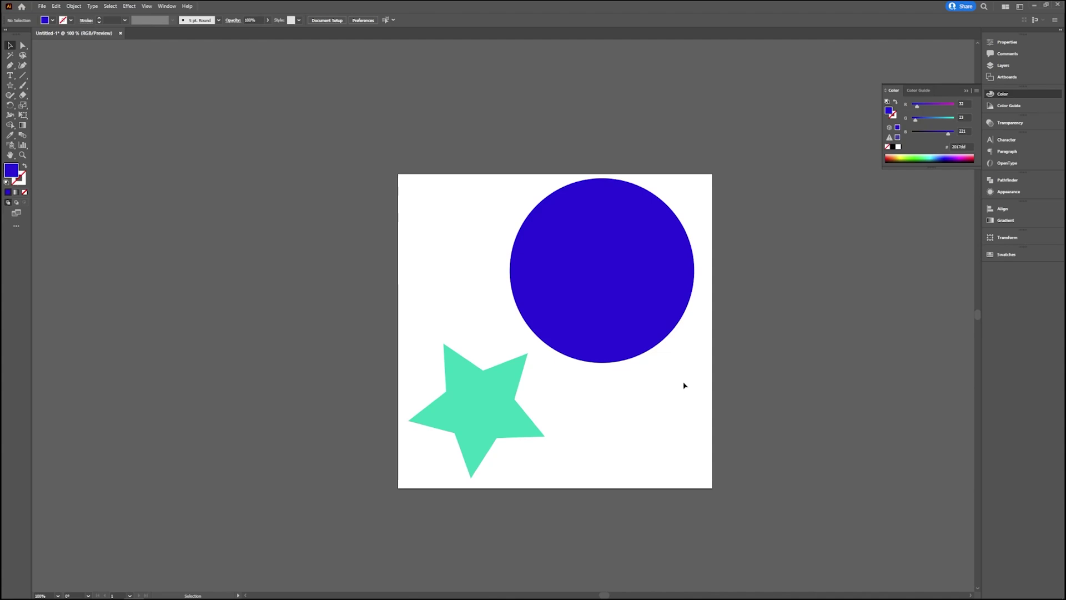
# - Drag the green star onto the circle's lower-left edge and reselect it
pyautogui.click(487, 411)
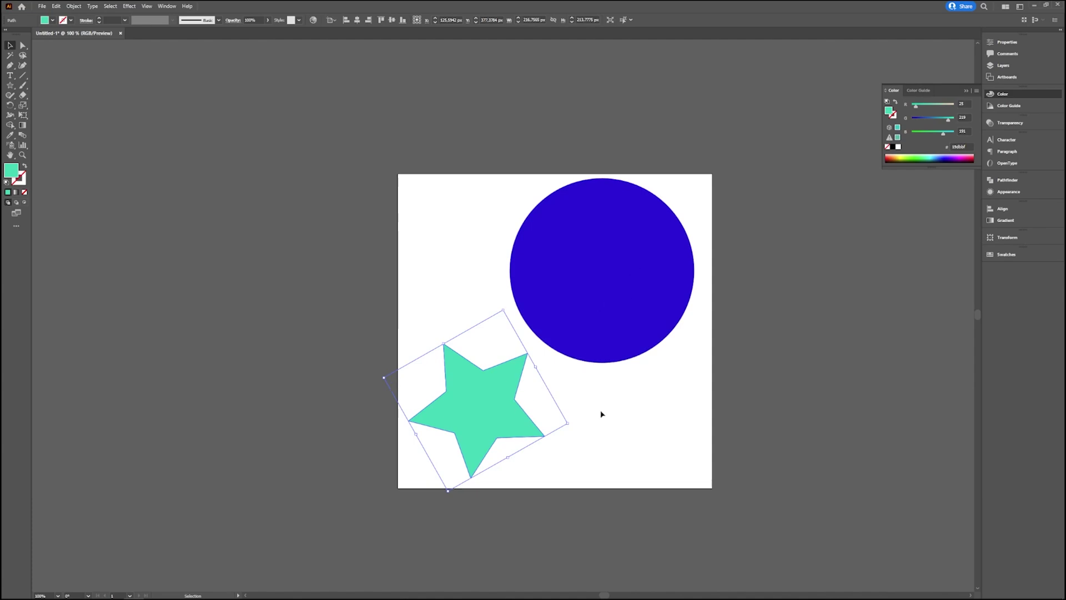
pyautogui.moveTo(487, 424); pyautogui.dragTo(529, 352)
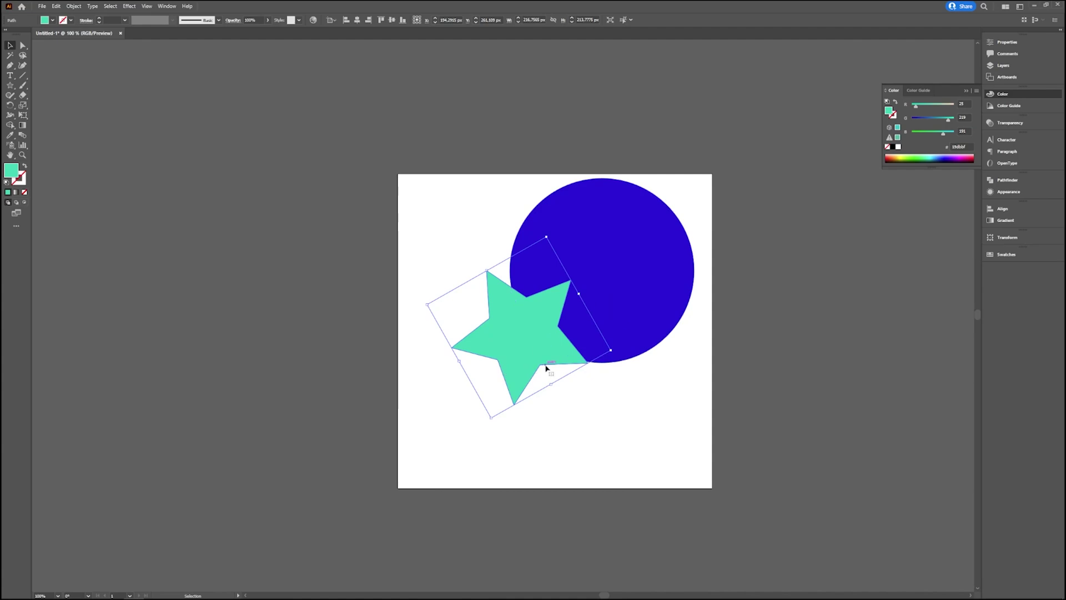
pyautogui.click(594, 413)
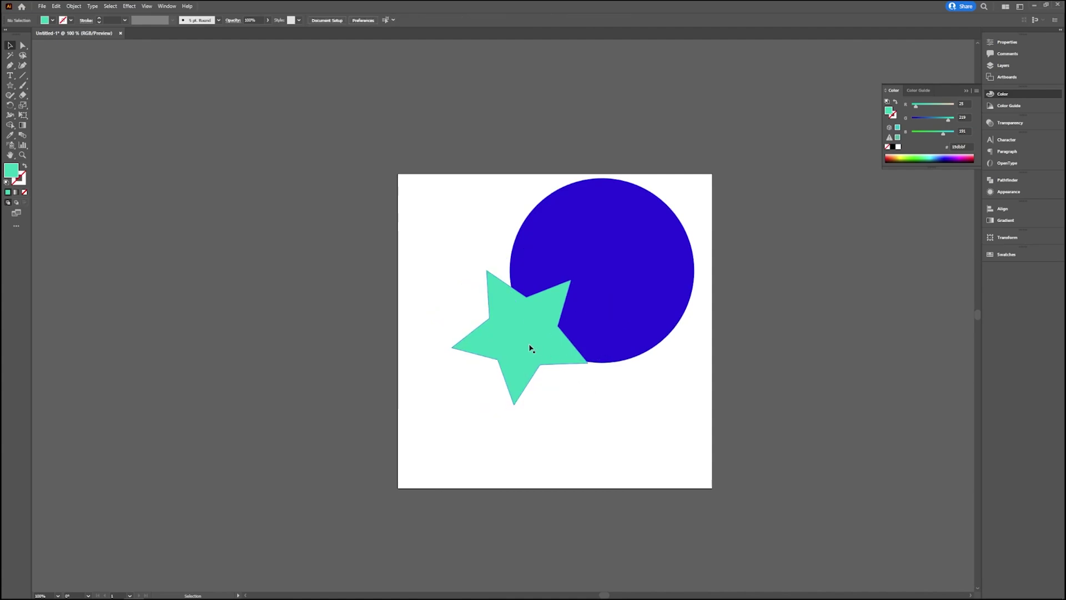
pyautogui.click(530, 347)
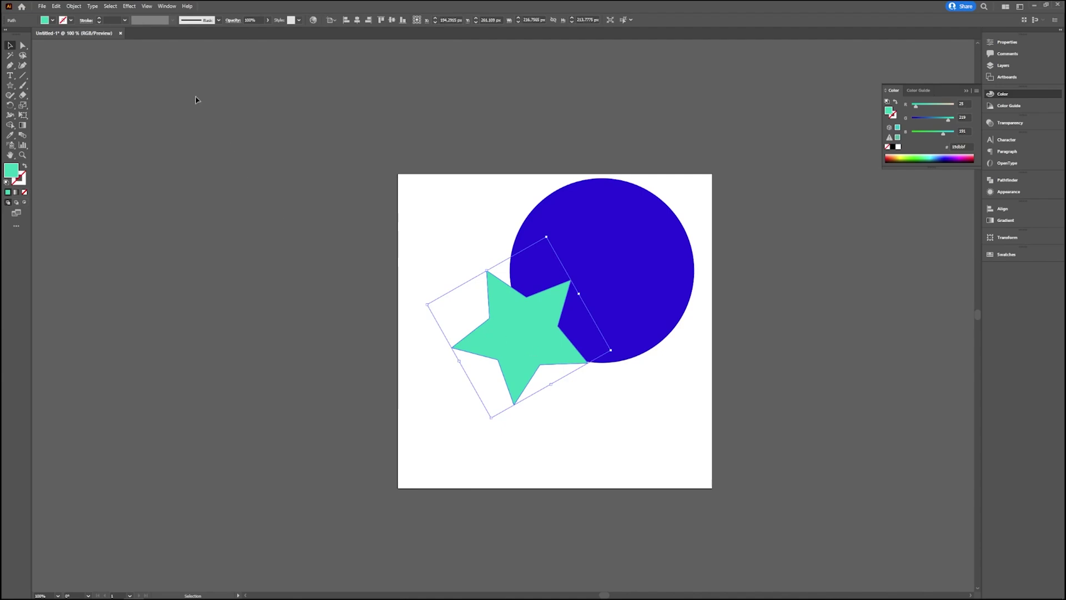
# - Cut the circle along the star's outline with Object > Path > Divide Objects Below
pyautogui.click(74, 6)
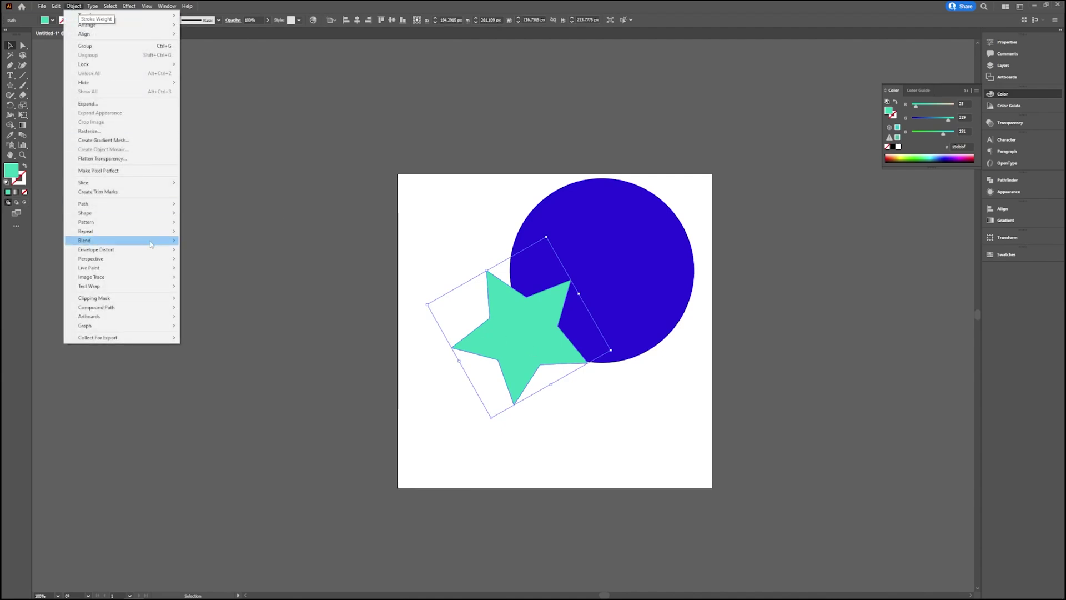
pyautogui.moveTo(169, 204)
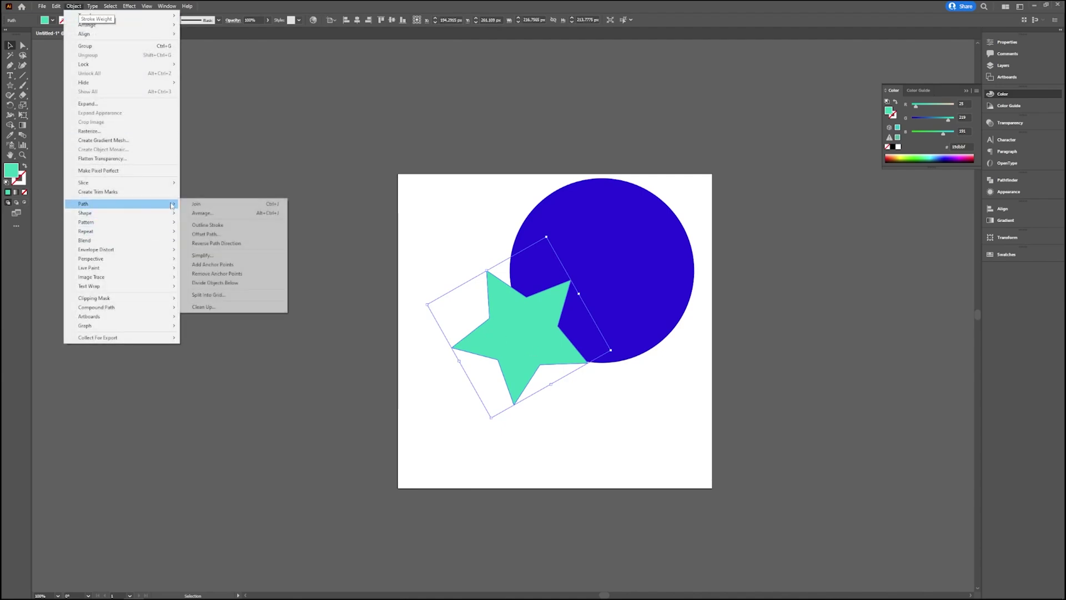
pyautogui.click(248, 283)
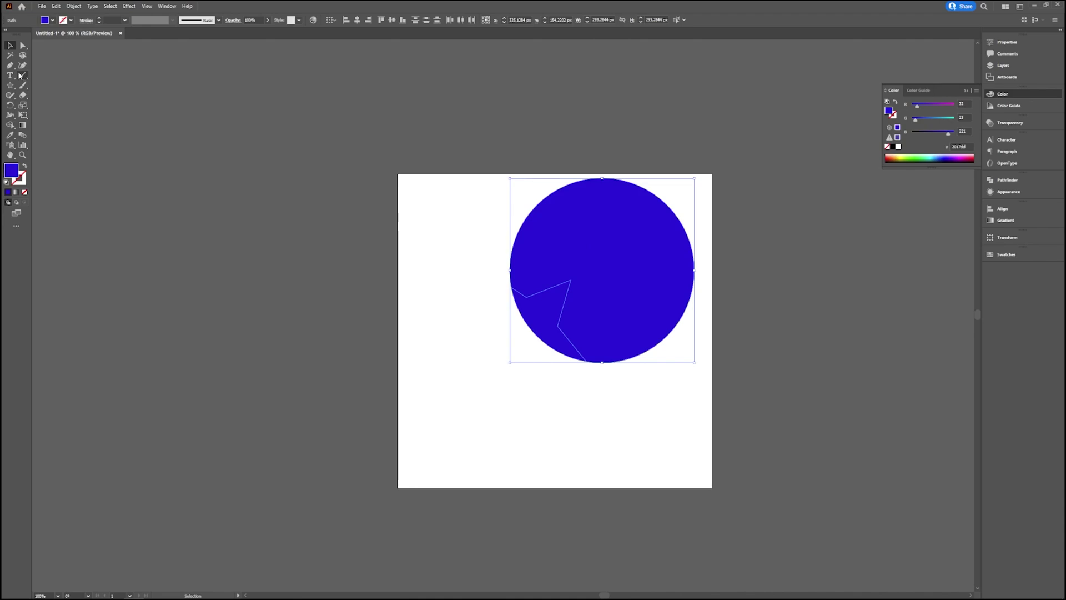
# - Drag the star-shaped piece out of the circle to the lower left, leaving a notch
pyautogui.click(502, 433)
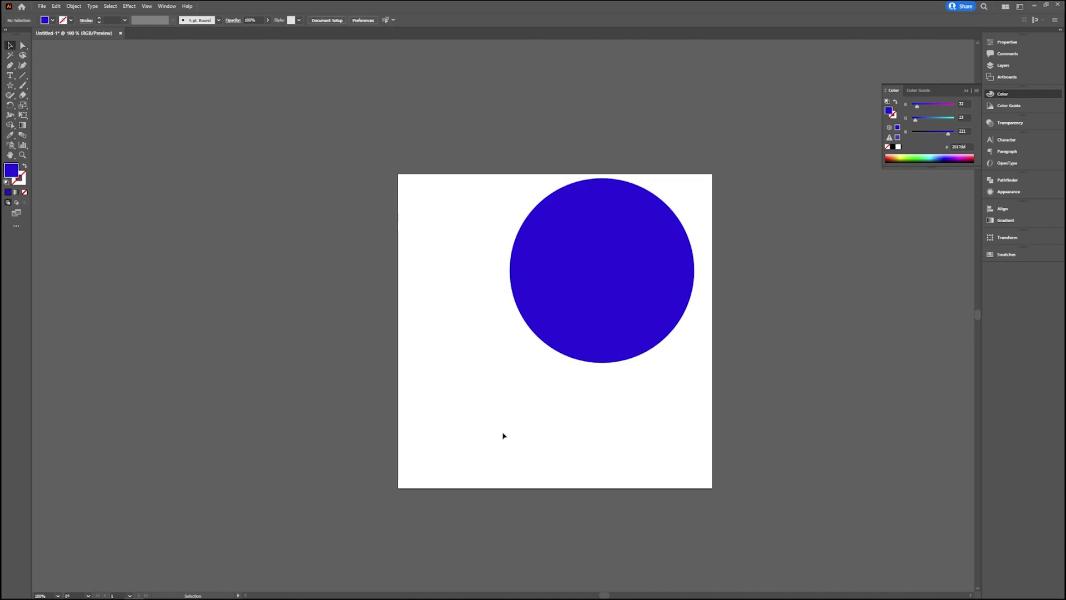
pyautogui.press('v')
pyautogui.click(543, 321)
pyautogui.moveTo(543, 321); pyautogui.dragTo(474, 407)
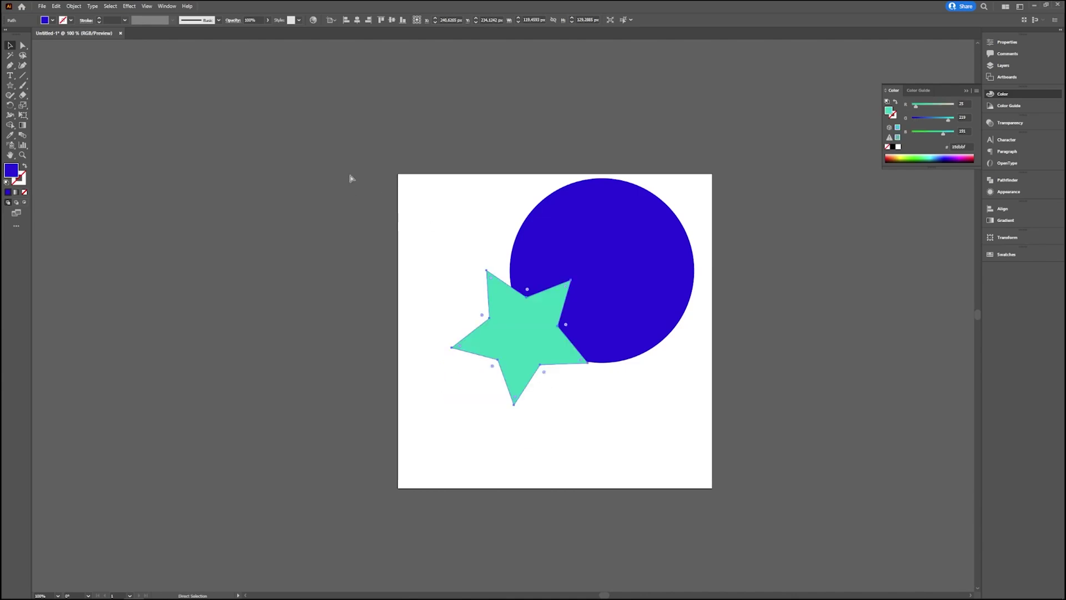
# - Centre the star over the circle and divide the circle along the star's outline
pyautogui.click(524, 370)
pyautogui.moveTo(523, 370); pyautogui.dragTo(593, 306)
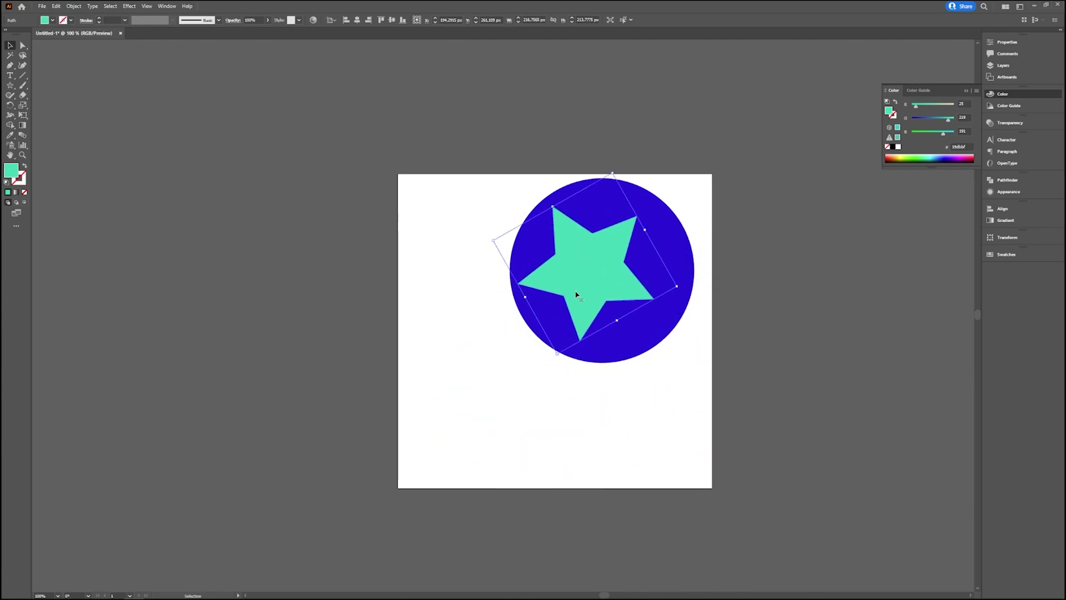
pyautogui.click(83, 7)
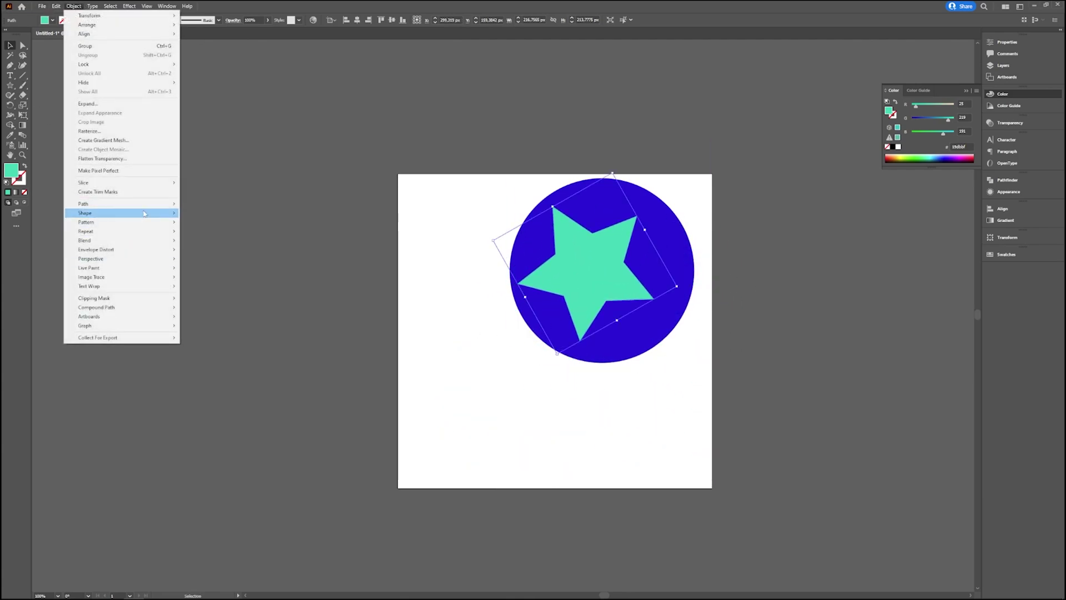
pyautogui.moveTo(145, 214)
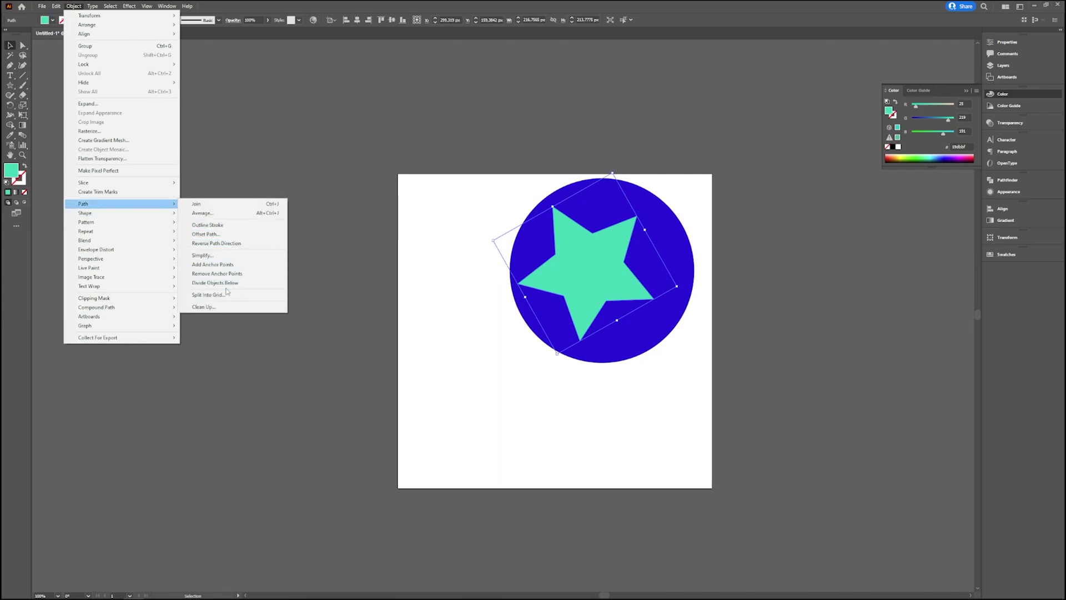
pyautogui.click(233, 284)
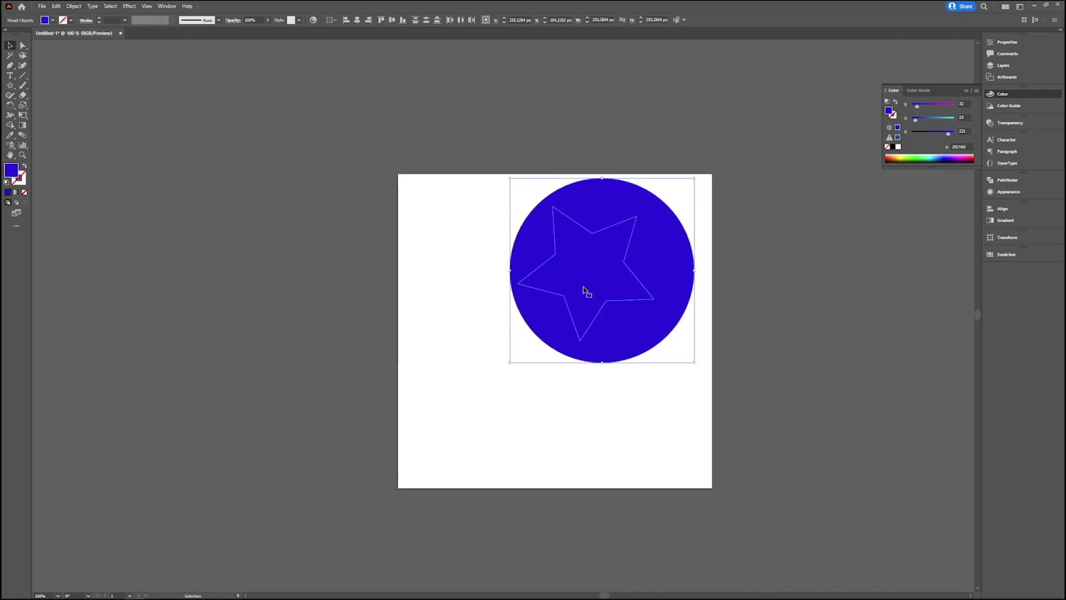
# - Pull the blue star piece out to the lower left and reposition the holed circle
pyautogui.moveTo(586, 290); pyautogui.dragTo(471, 447)
pyautogui.click(483, 428)
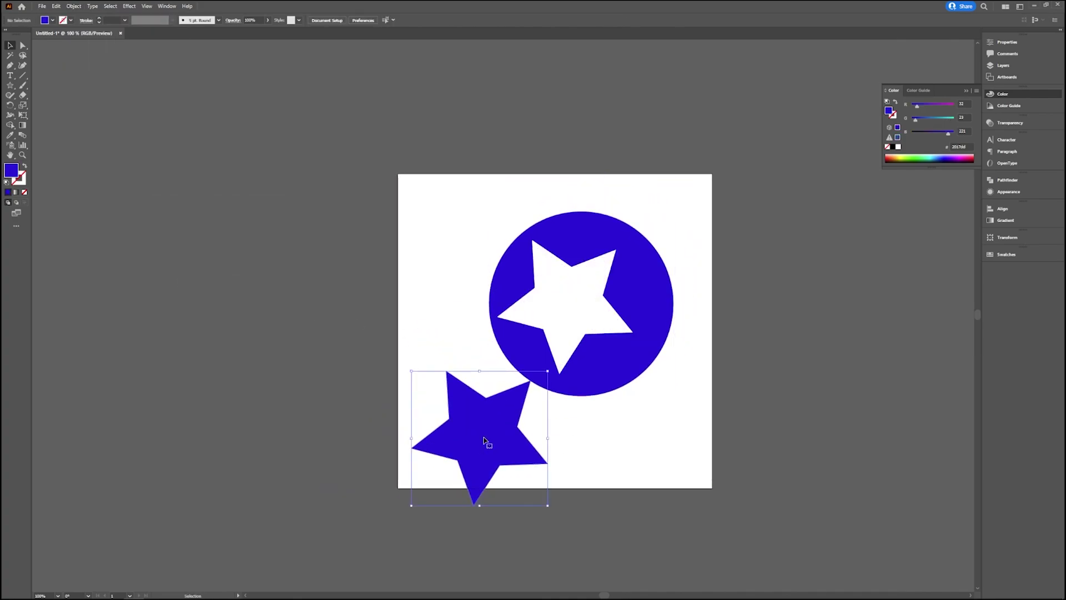
pyautogui.moveTo(590, 379); pyautogui.dragTo(625, 353)
pyautogui.moveTo(490, 443); pyautogui.dragTo(477, 403)
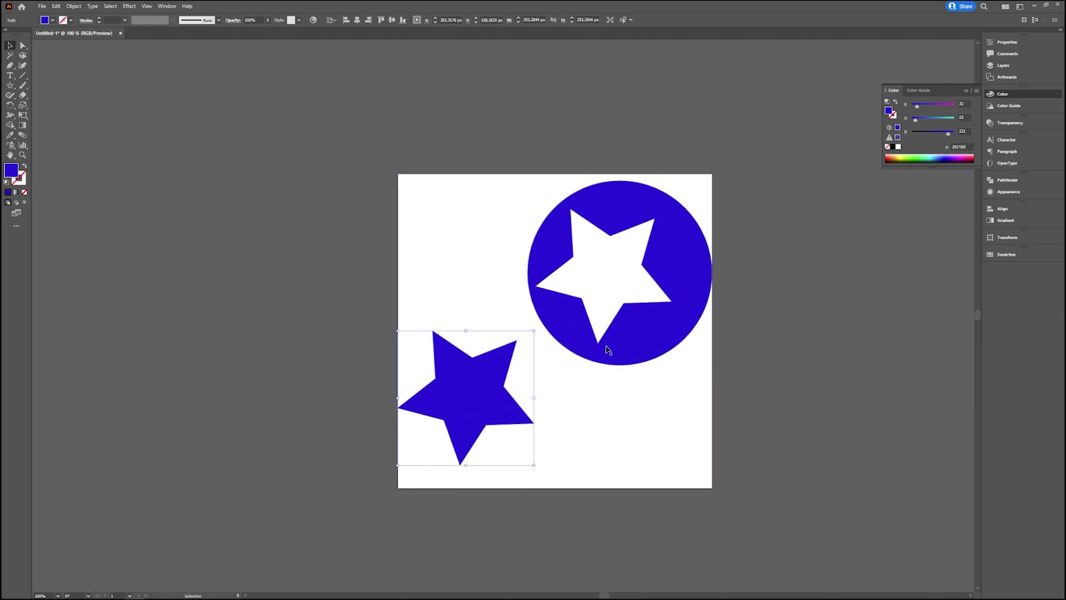
pyautogui.moveTo(619, 348); pyautogui.dragTo(611, 362)
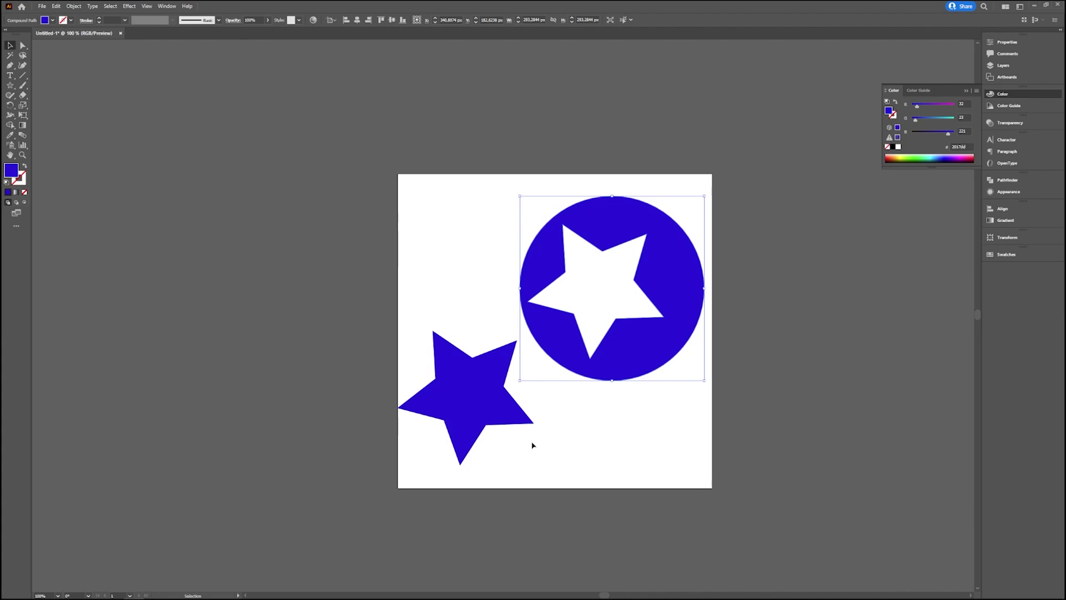
# - Undo the cut with two Ctrl+Z presses, restoring the whole circle and star
pyautogui.click(554, 425)
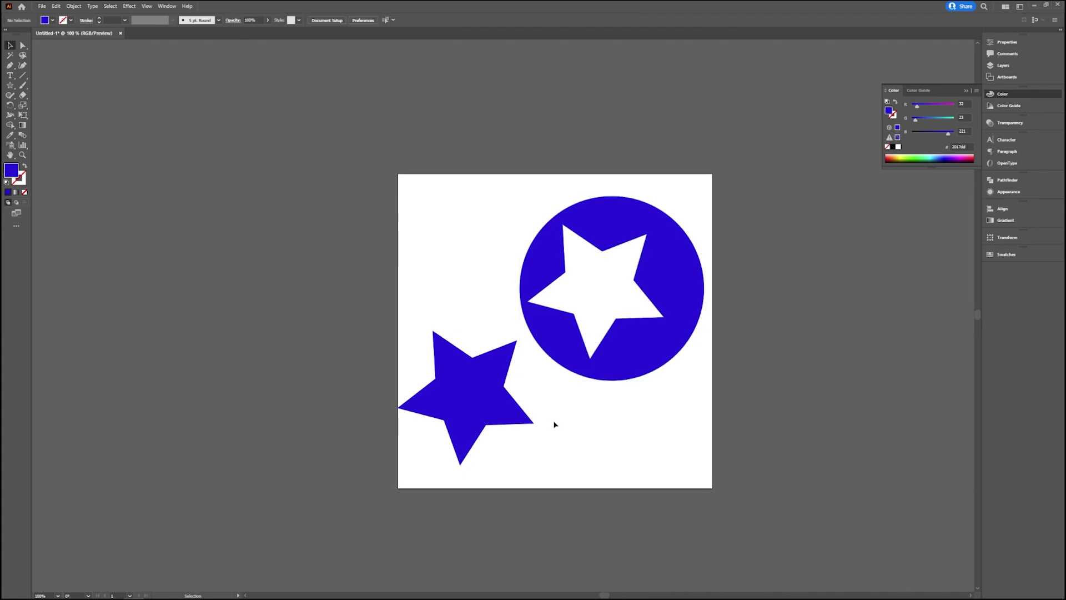
pyautogui.hotkey('ctrl', 'z')
pyautogui.hotkey('ctrl', 'z')
pyautogui.hotkey('ctrl', 'z')
pyautogui.hotkey('ctrl', 'z')
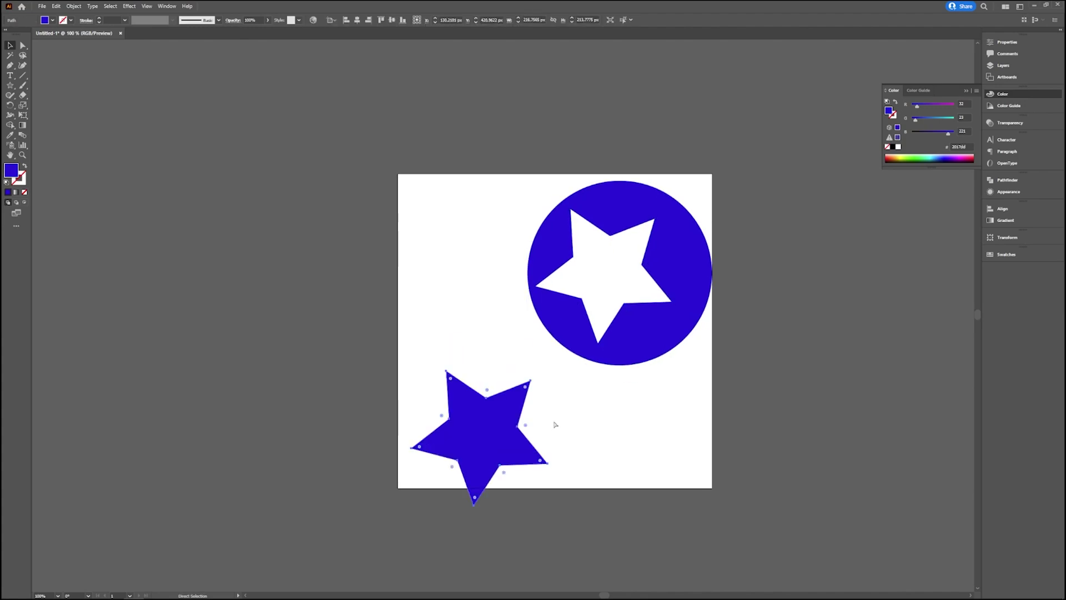
pyautogui.hotkey('ctrl', 'z')
pyautogui.hotkey('ctrl', 'z')
pyautogui.hotkey('ctrl', 'z')
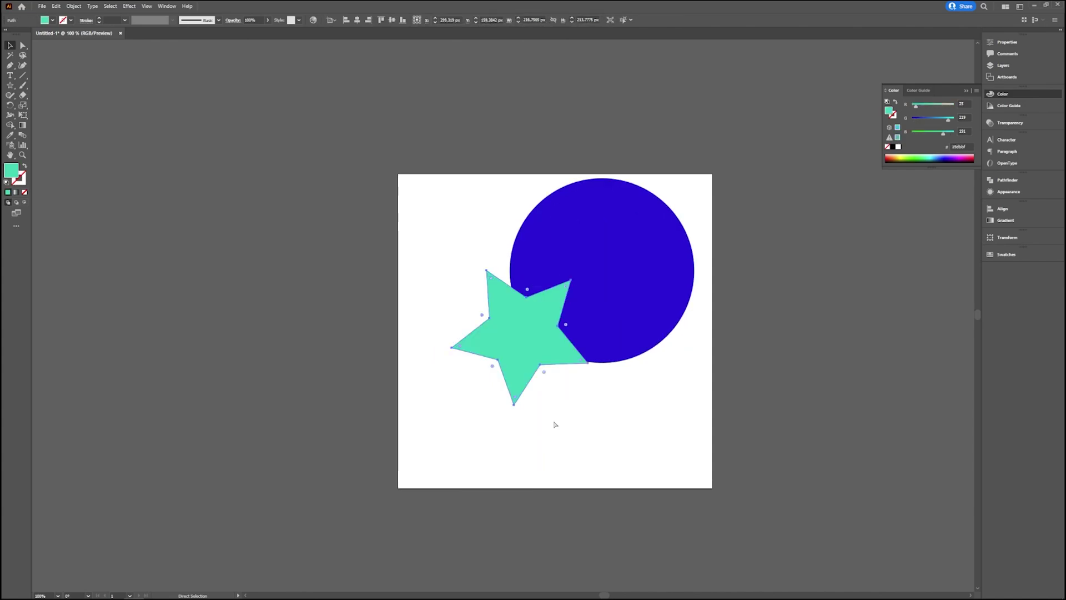
# - Move the star to the artboard's lower left and the circle down-left, then deselect all
pyautogui.moveTo(529, 361); pyautogui.dragTo(469, 433)
pyautogui.moveTo(626, 308); pyautogui.dragTo(597, 334)
pyautogui.hotkey('ctrl', 'shift', 'a')
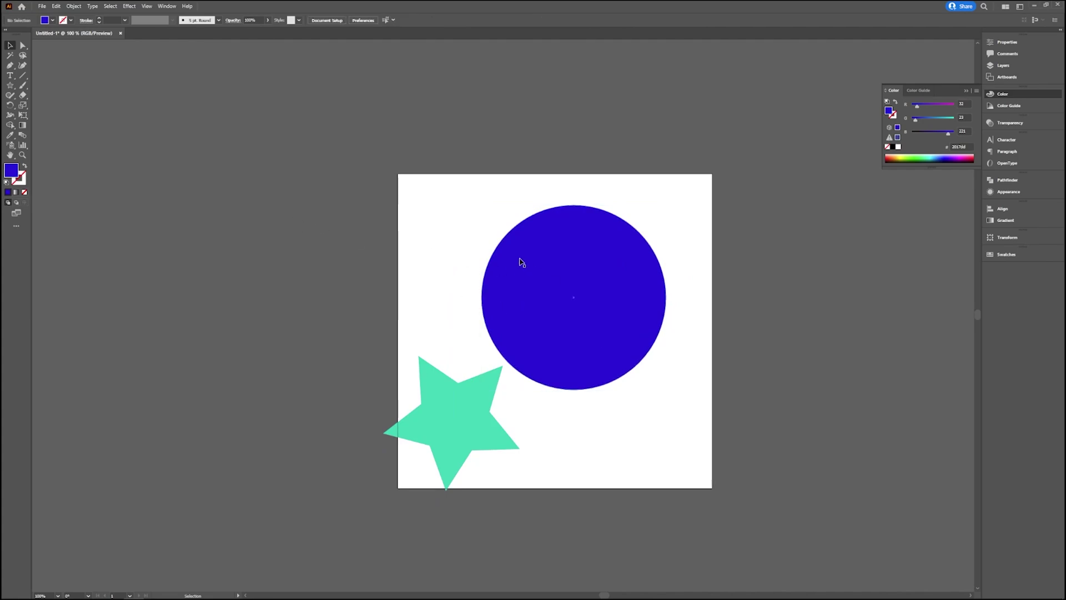
pyautogui.press('c')
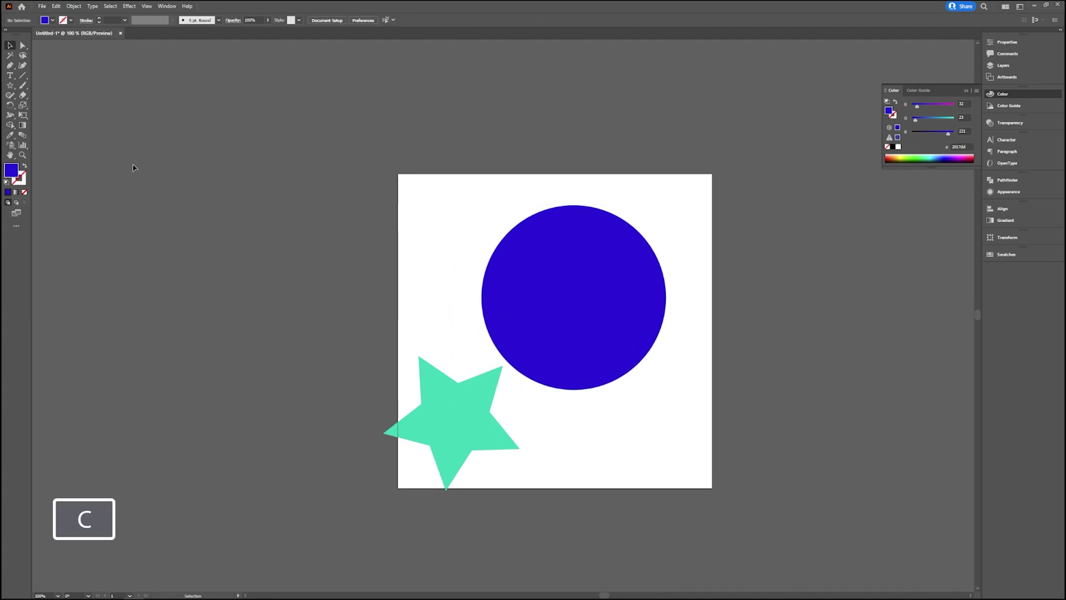
# - With Scissors, cut the circle's outline at its top point and lower-right edge, dismissing the warning
pyautogui.click(25, 98)
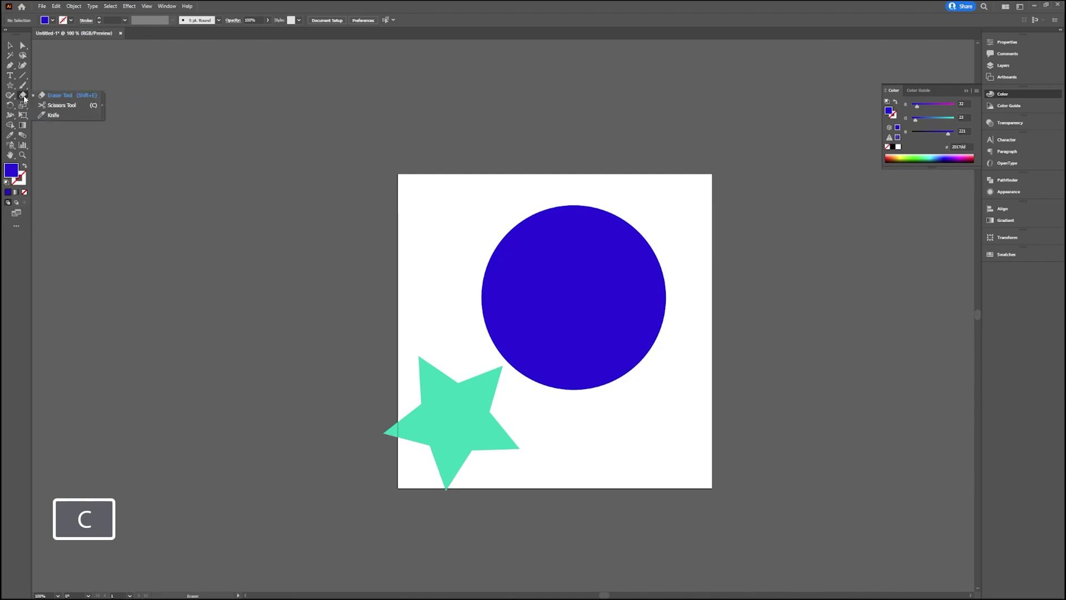
pyautogui.click(71, 105)
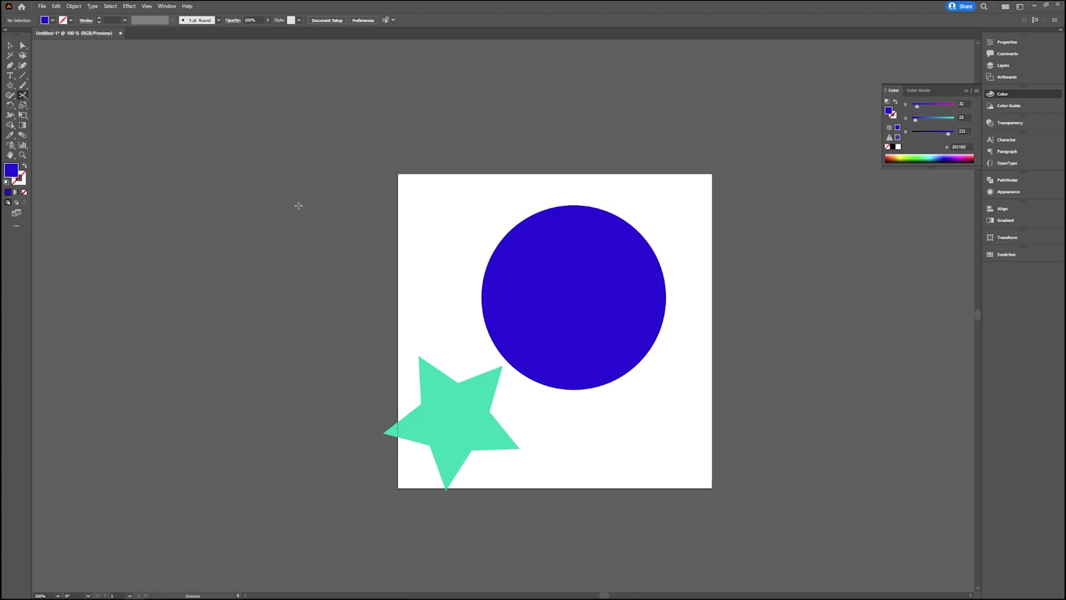
pyautogui.click(564, 205)
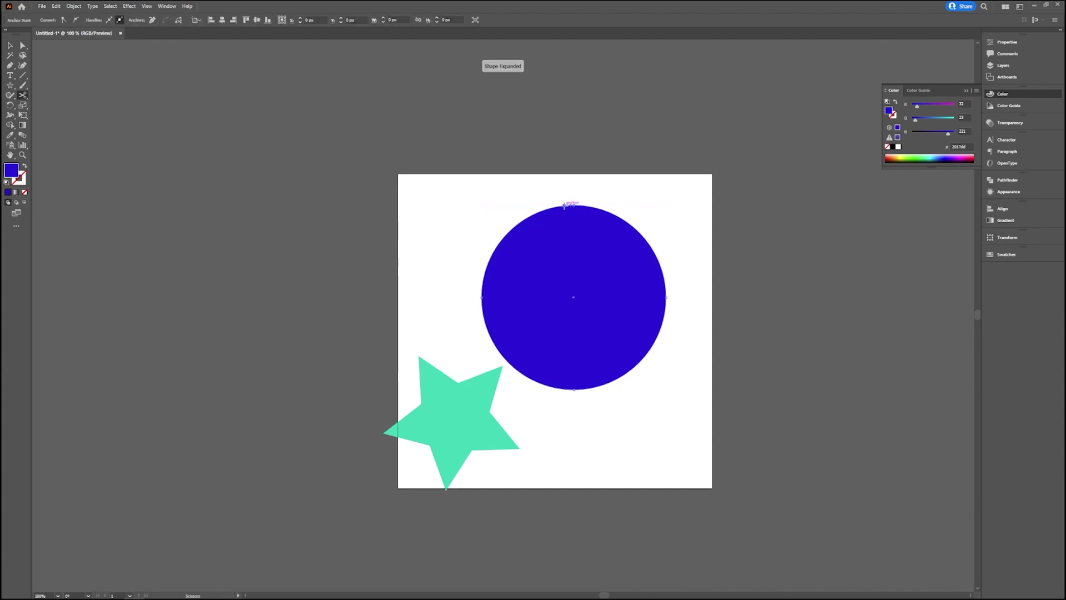
pyautogui.click(650, 350)
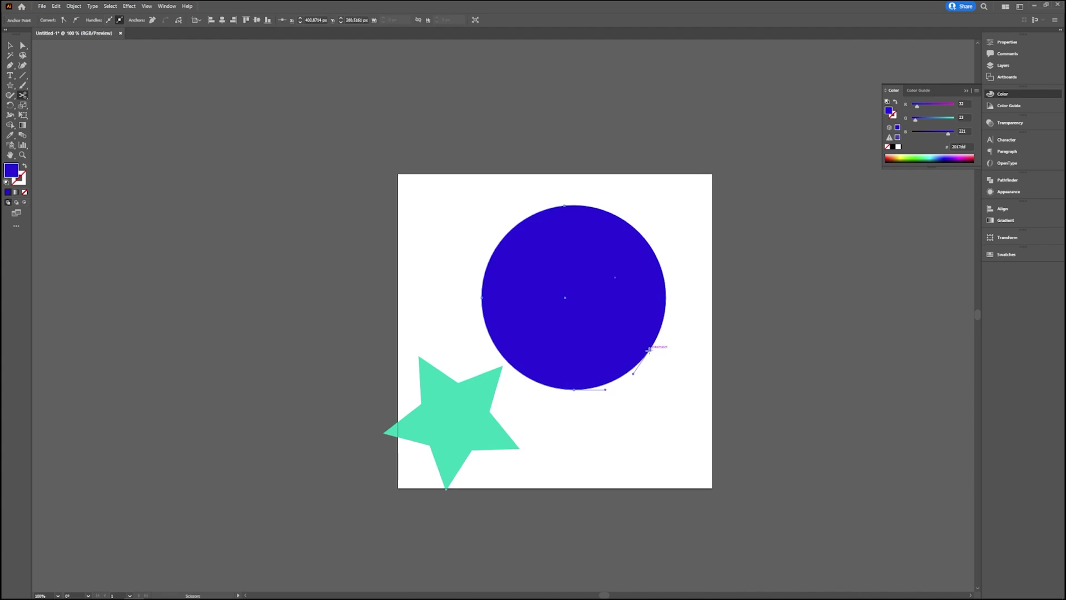
pyautogui.click(591, 284)
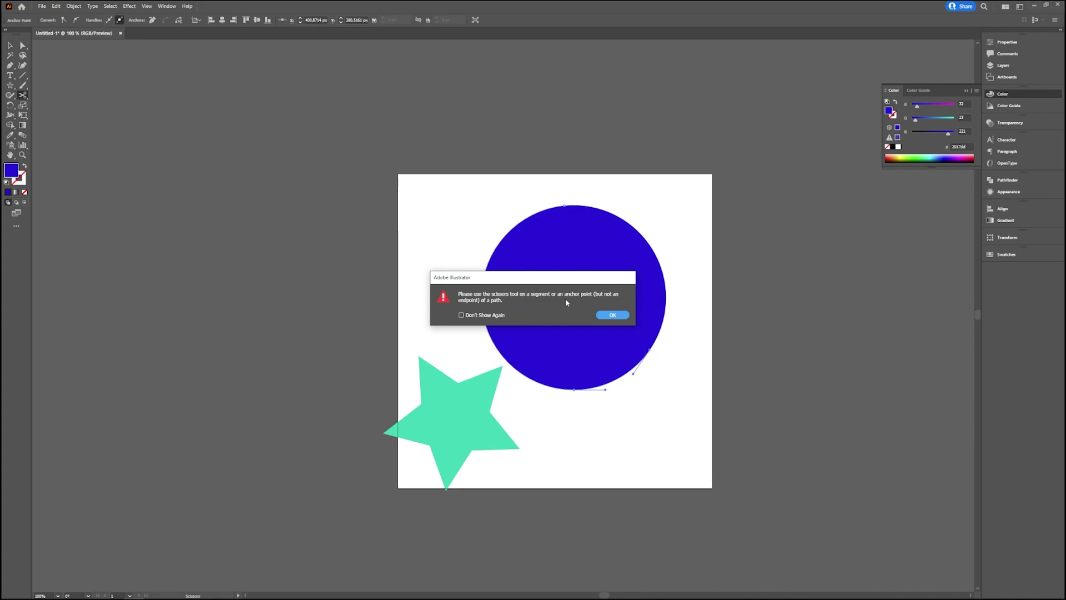
pyautogui.click(618, 319)
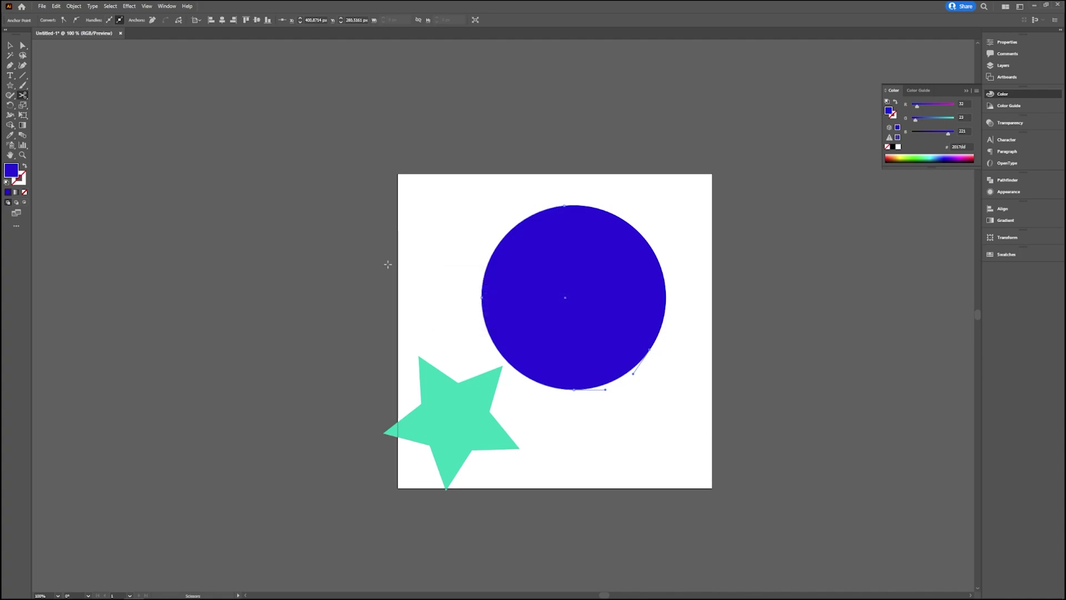
# - Drag the right-hand piece of the cut circle up and to the right, opening a diagonal gap
pyautogui.click(12, 46)
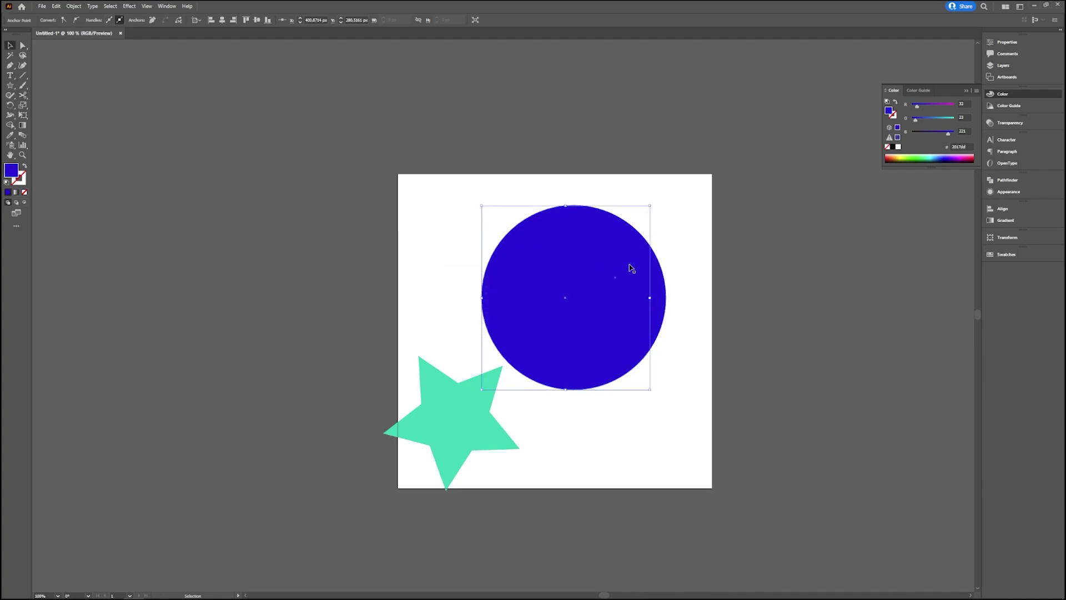
pyautogui.press('v')
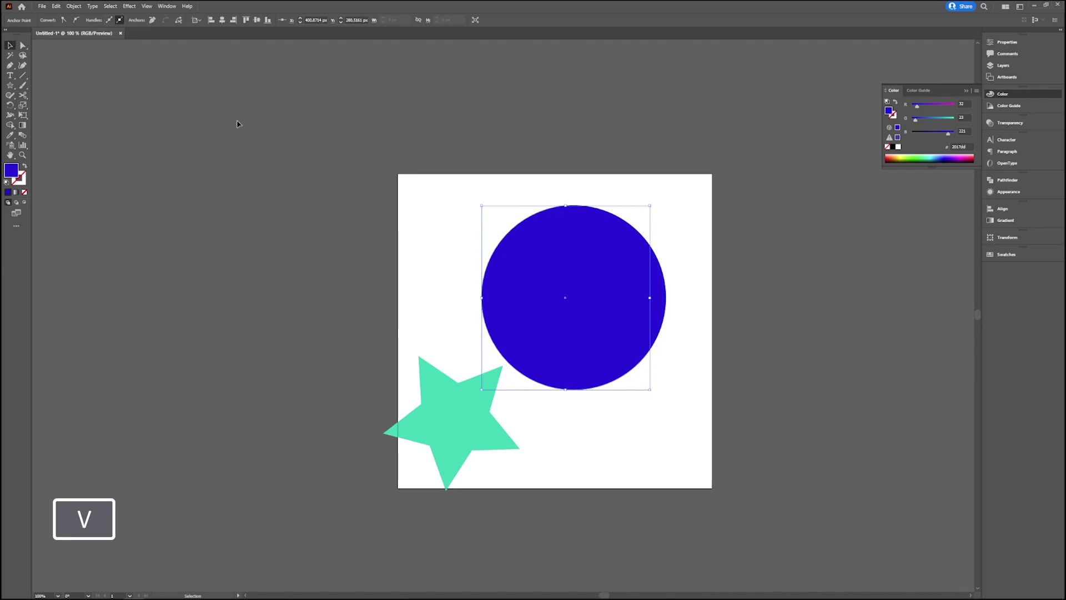
pyautogui.click(664, 292)
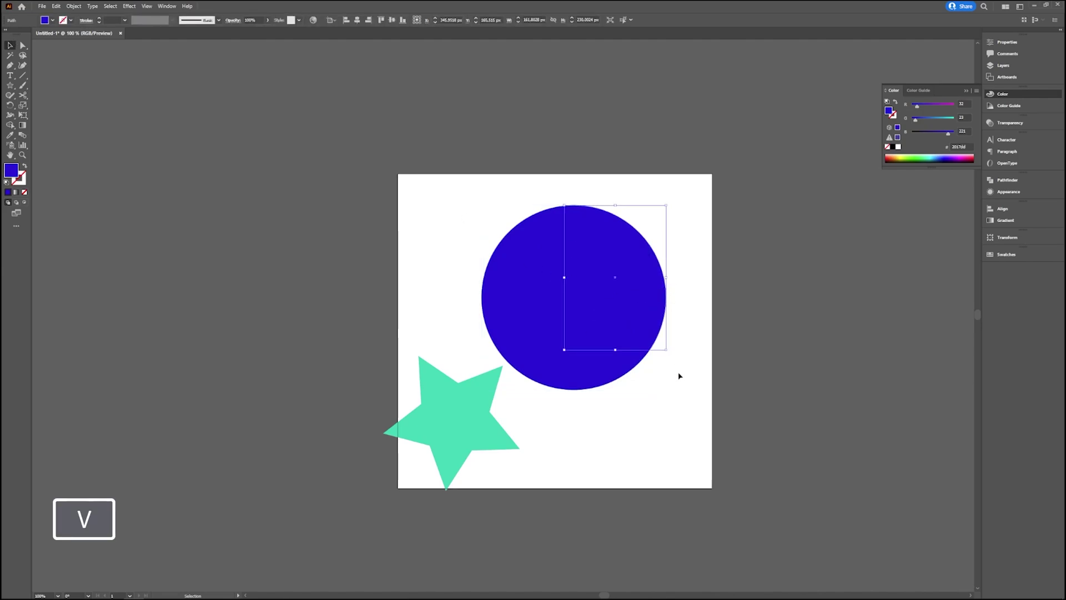
pyautogui.keyDown('shift'); pyautogui.click(517, 297); pyautogui.keyUp('shift')
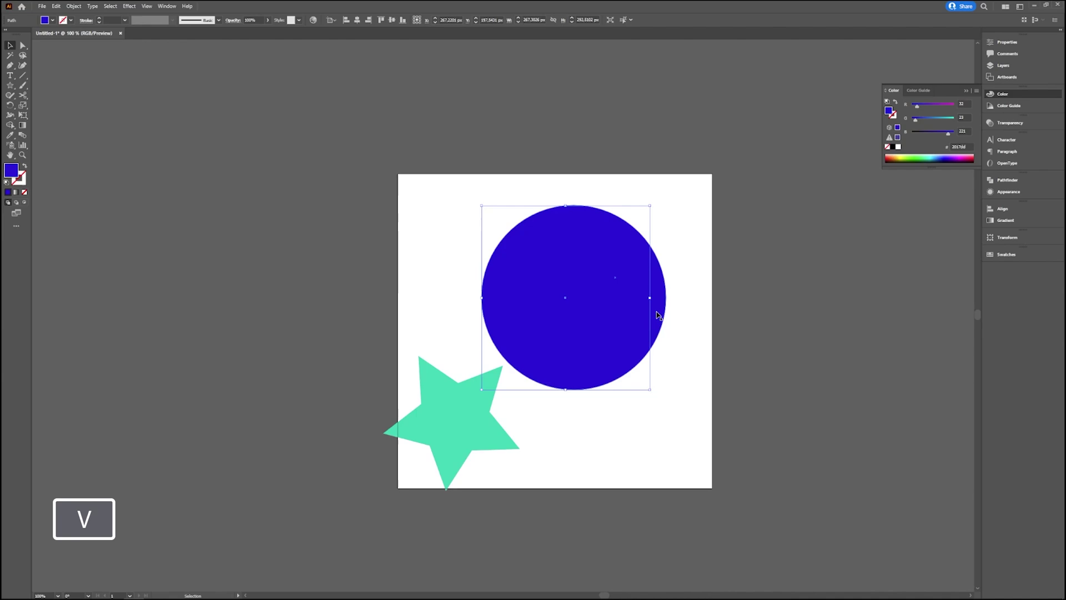
pyautogui.click(658, 318)
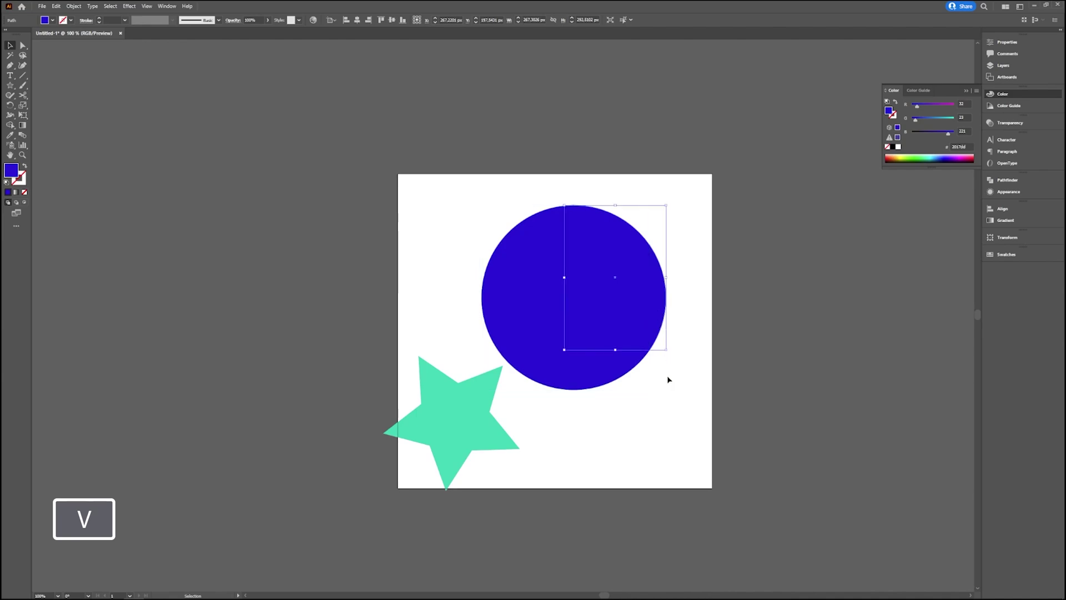
pyautogui.click(658, 425)
pyautogui.moveTo(665, 296); pyautogui.dragTo(690, 277)
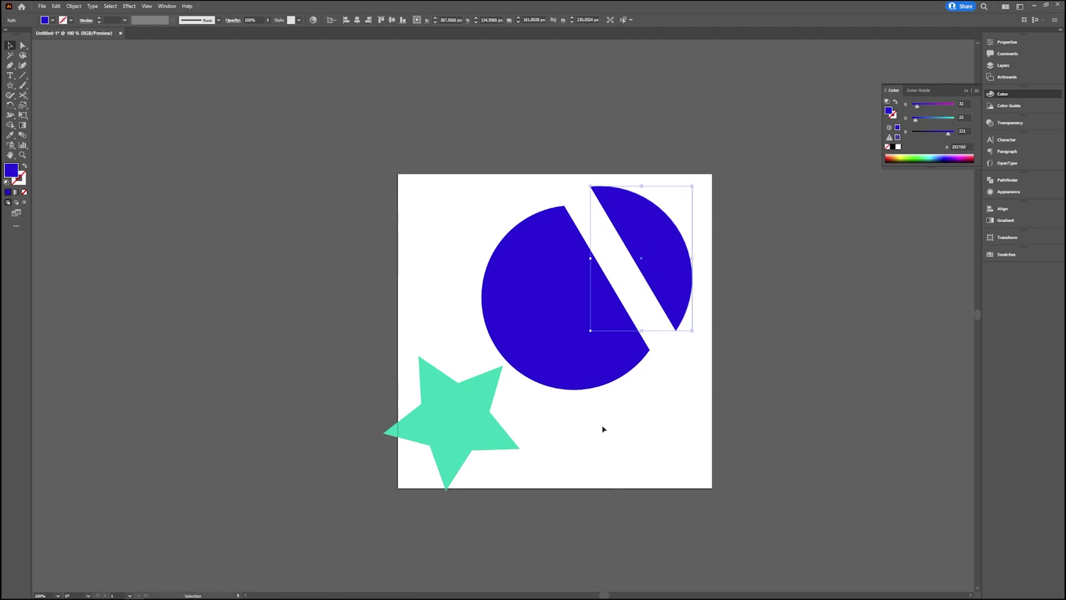
# - Undo the cut, move the circle right off the artboard, and centre the star
pyautogui.hotkey('ctrl', 'z')
pyautogui.hotkey('ctrl', 'z')
pyautogui.hotkey('ctrl', 'z')
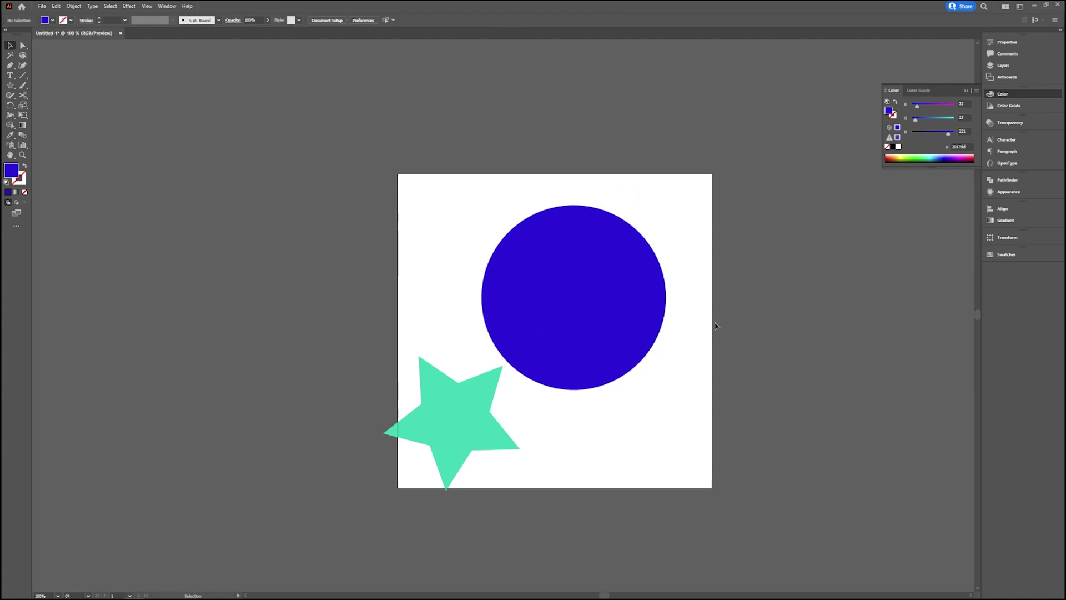
pyautogui.moveTo(592, 314); pyautogui.dragTo(845, 350)
pyautogui.moveTo(473, 430); pyautogui.dragTo(553, 341)
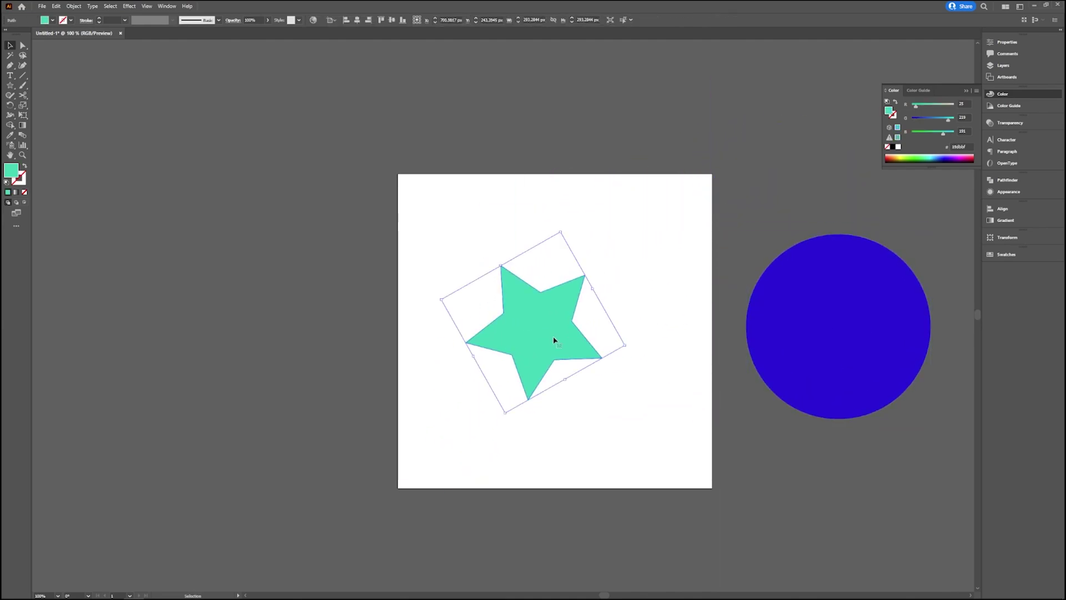
# - Cut the star's upper-right and bottom-right segments with Scissors, dismissing the warnings
pyautogui.press('c')
pyautogui.click(22, 96)
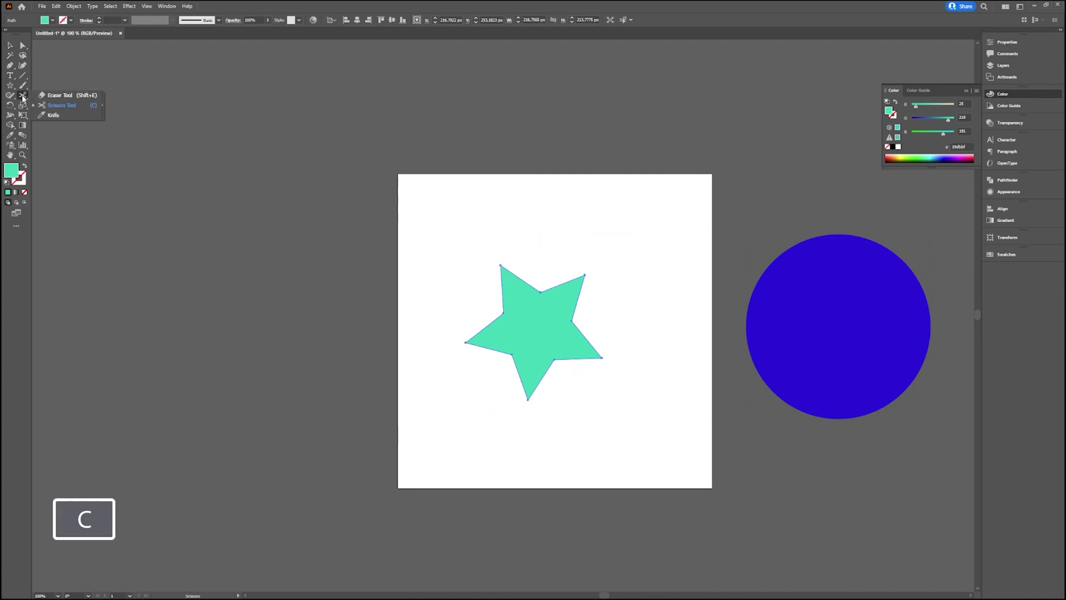
pyautogui.click(81, 104)
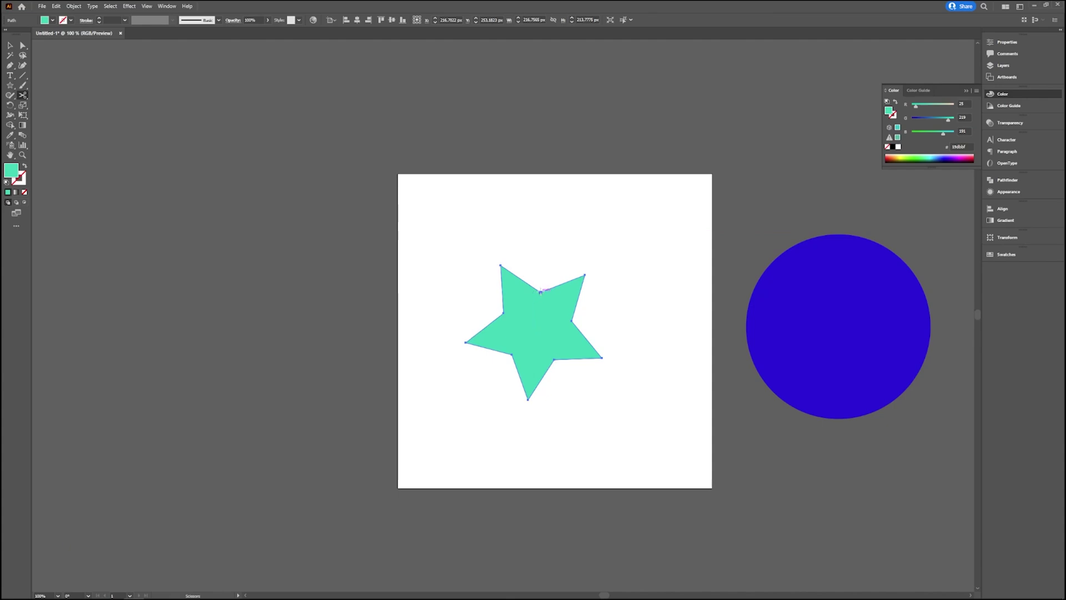
pyautogui.click(541, 291)
pyautogui.click(613, 315)
pyautogui.click(557, 284)
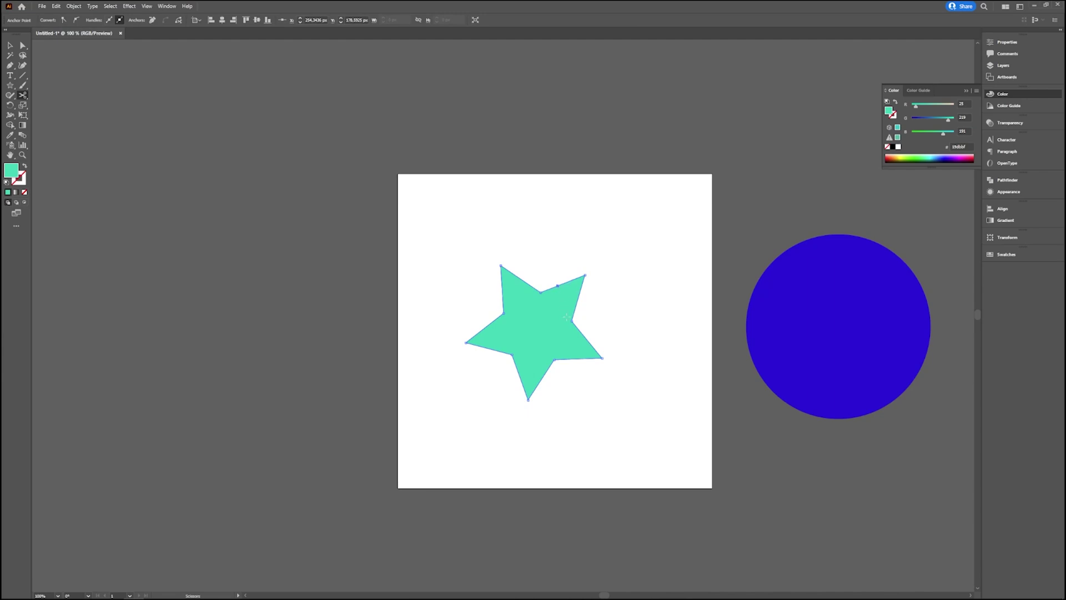
pyautogui.click(572, 356)
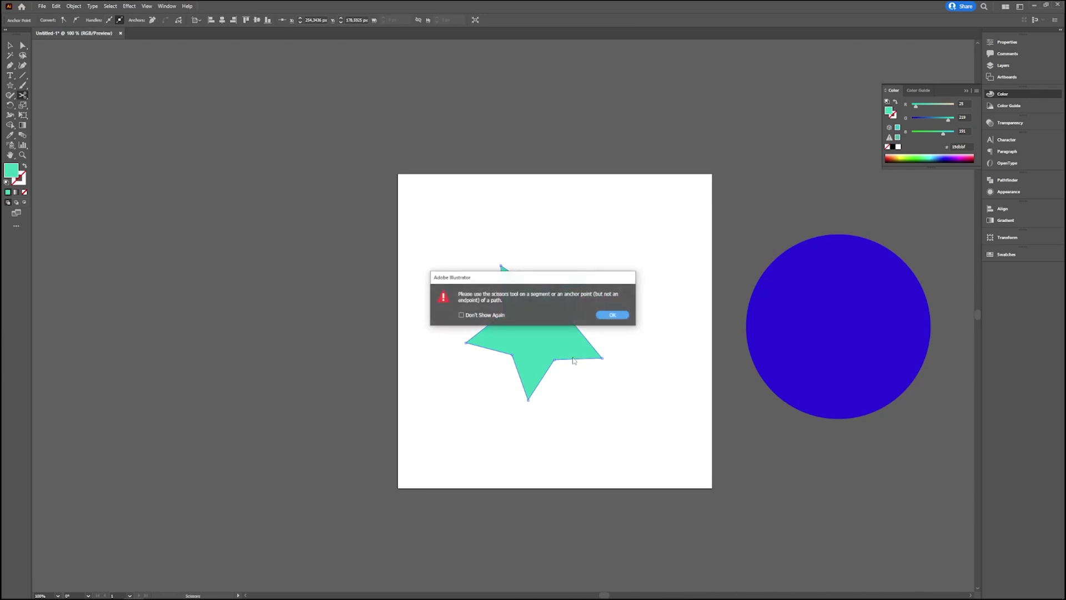
pyautogui.click(614, 314)
pyautogui.click(577, 358)
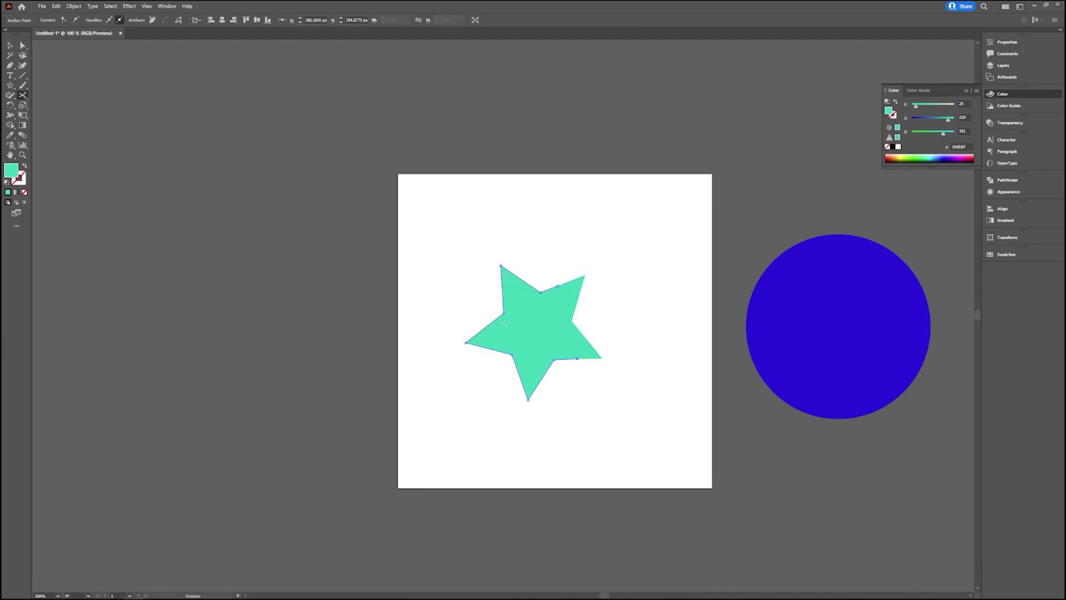
# - Drag the star's cut-off right arm up and to the right, then deselect
pyautogui.press('v')
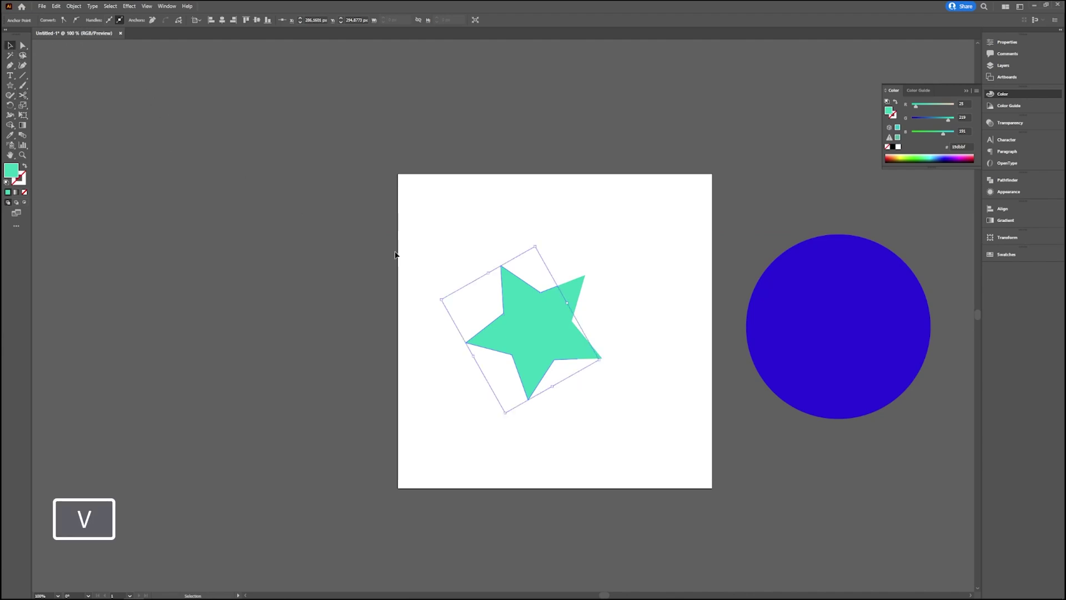
pyautogui.moveTo(559, 291); pyautogui.dragTo(639, 260)
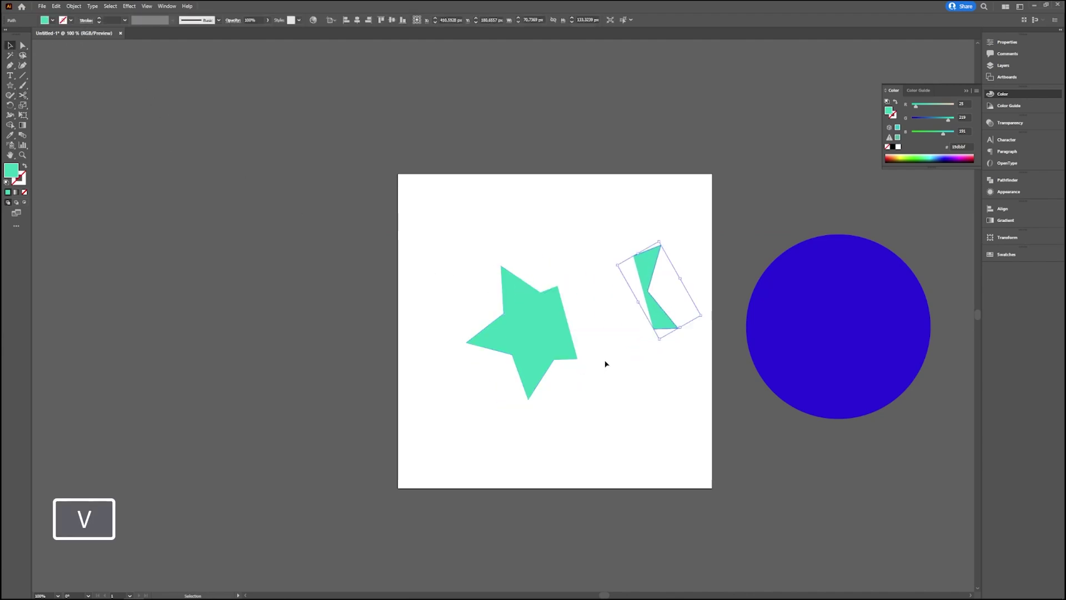
pyautogui.click(622, 361)
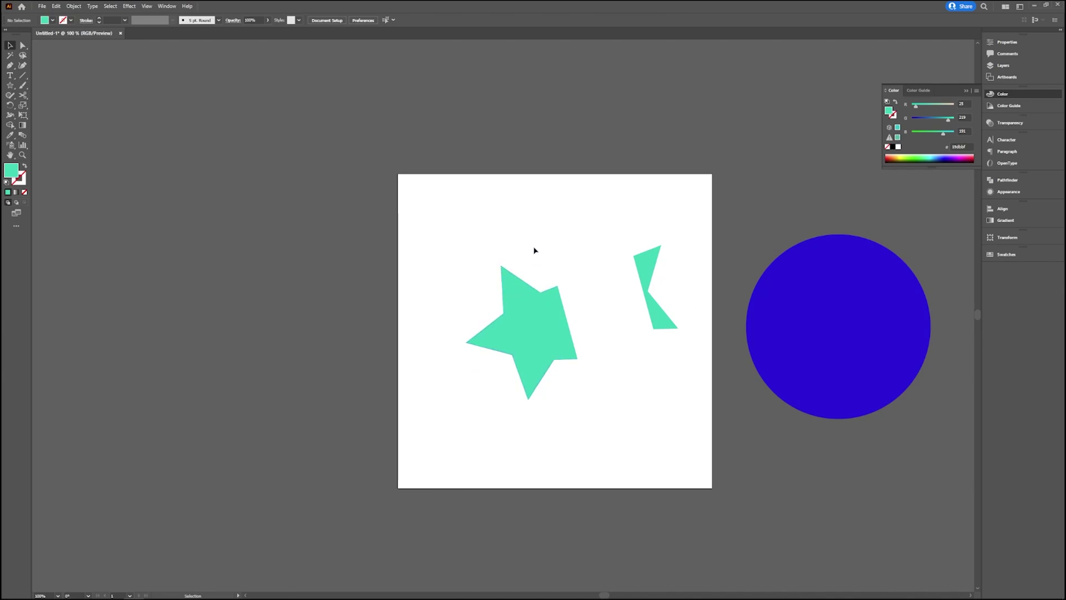
# - Undo the star cut and move, restoring the whole star, and deselect
pyautogui.hotkey('ctrl', 'z')
pyautogui.hotkey('ctrl', 'z')
pyautogui.hotkey('ctrl', 'z')
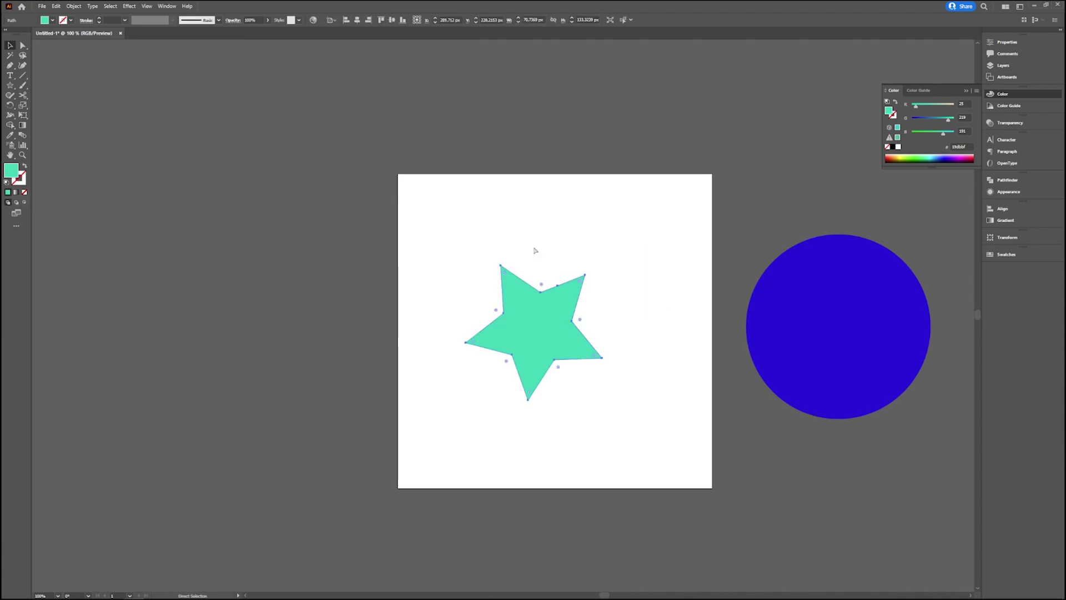
pyautogui.hotkey('ctrl', 'z')
pyautogui.hotkey('ctrl', 'z')
pyautogui.press('v')
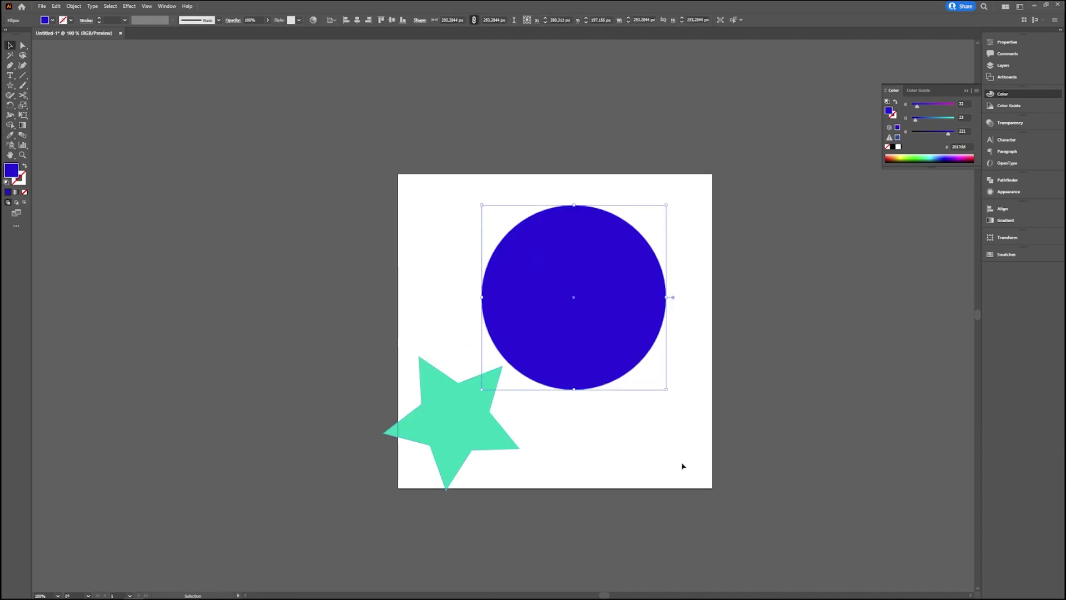
pyautogui.click(684, 473)
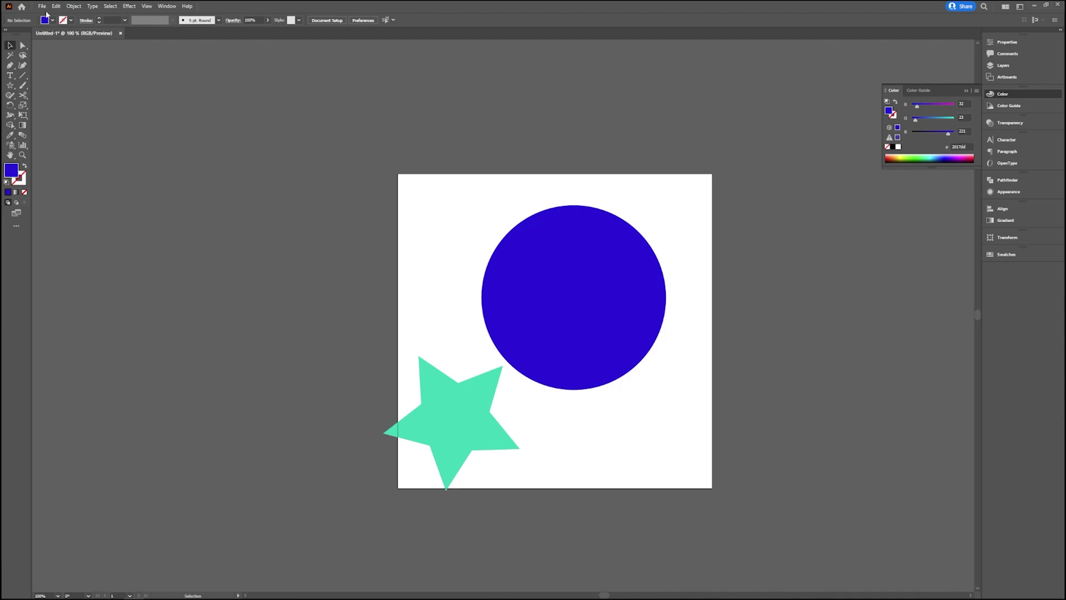
# - Slice the blue circle with three curved Knife cuts
pyautogui.click(25, 96)
pyautogui.click(59, 114)
pyautogui.moveTo(538, 184)
pyautogui.mouseDown()
pyautogui.moveTo(558, 227)
pyautogui.moveTo(617, 242)
pyautogui.moveTo(665, 227)
pyautogui.mouseUp()
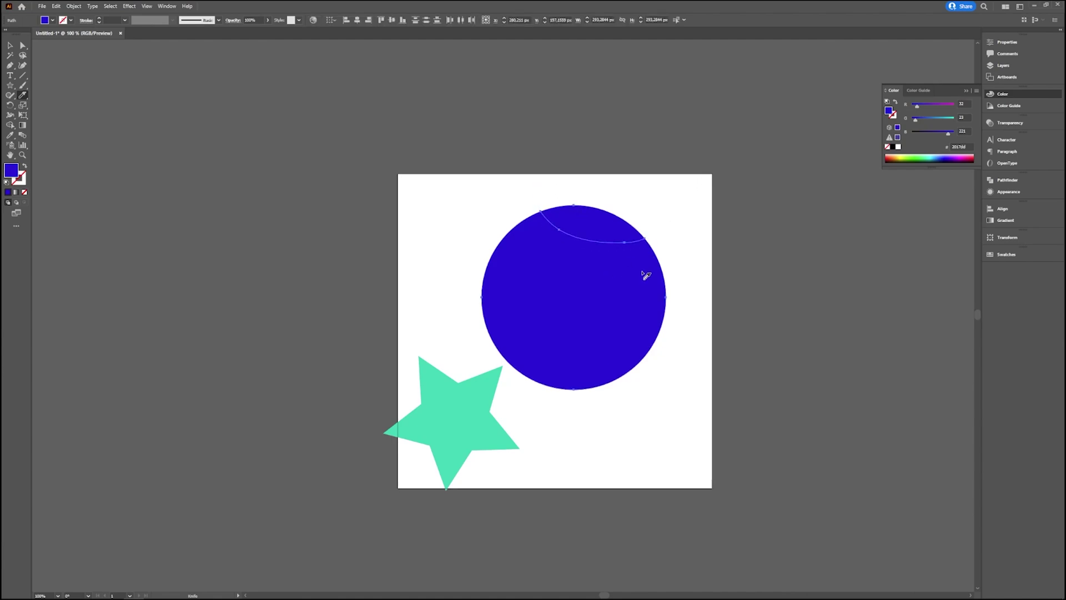
pyautogui.moveTo(686, 311)
pyautogui.mouseDown()
pyautogui.moveTo(560, 357)
pyautogui.moveTo(565, 400)
pyautogui.mouseUp()
pyautogui.moveTo(458, 226)
pyautogui.mouseDown()
pyautogui.moveTo(516, 254)
pyautogui.moveTo(529, 325)
pyautogui.moveTo(465, 321)
pyautogui.mouseUp()
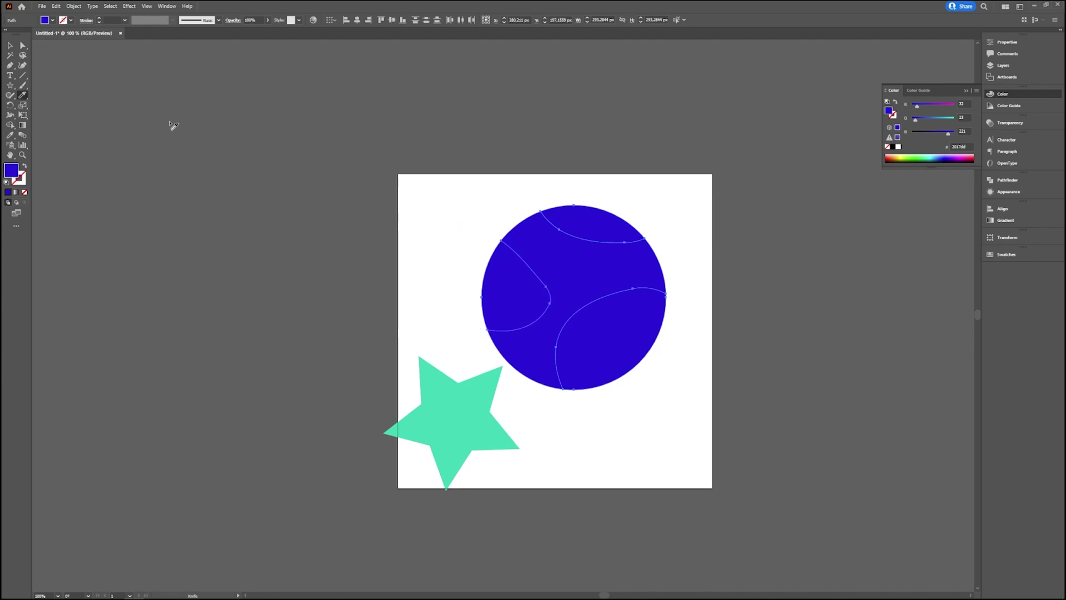
# - Drag the top, lower-right and left slices away from the circle's centre
pyautogui.click(8, 45)
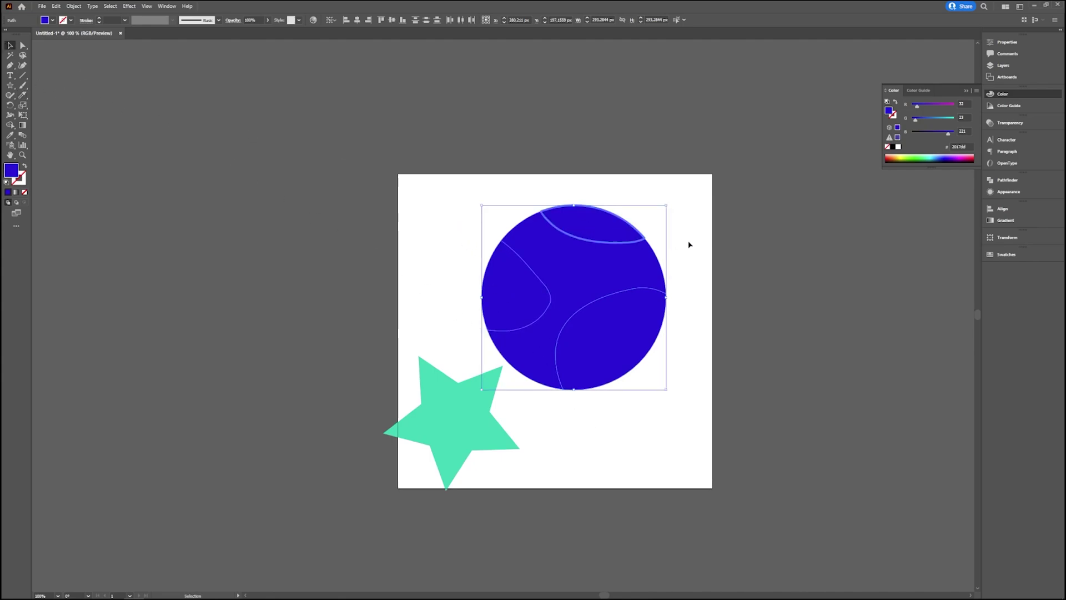
pyautogui.click(654, 238)
pyautogui.moveTo(625, 220); pyautogui.dragTo(725, 148)
pyautogui.moveTo(638, 311); pyautogui.dragTo(727, 439)
pyautogui.moveTo(471, 278); pyautogui.dragTo(383, 206)
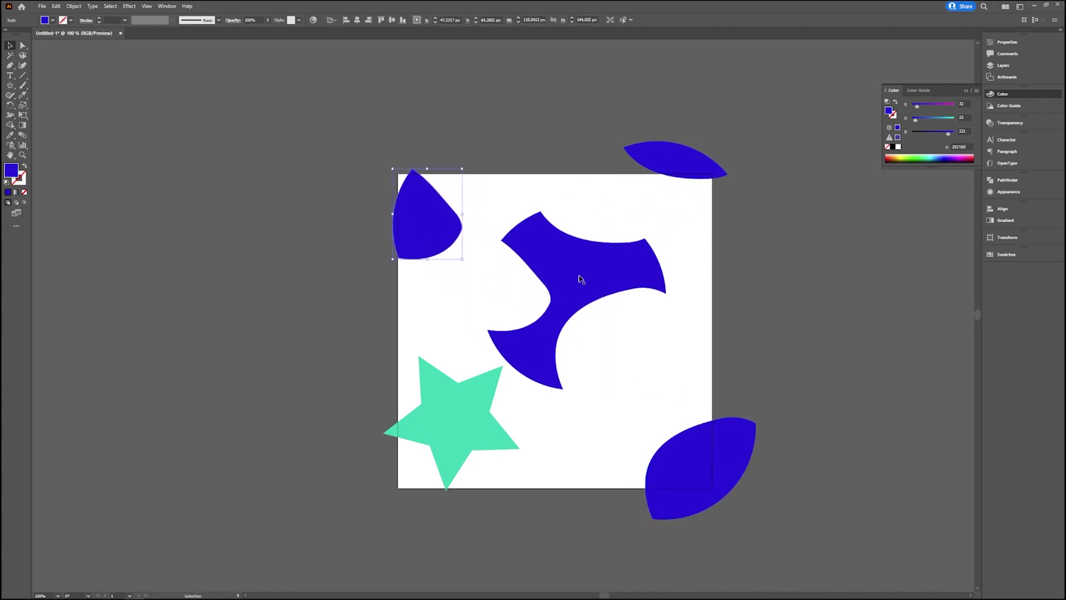
# - Undo the piece moves and curved cuts to restore the whole circle
pyautogui.hotkey('ctrl', 'z')
pyautogui.hotkey('ctrl', 'z')
pyautogui.hotkey('ctrl', 'z')
pyautogui.hotkey('ctrl', 'z')
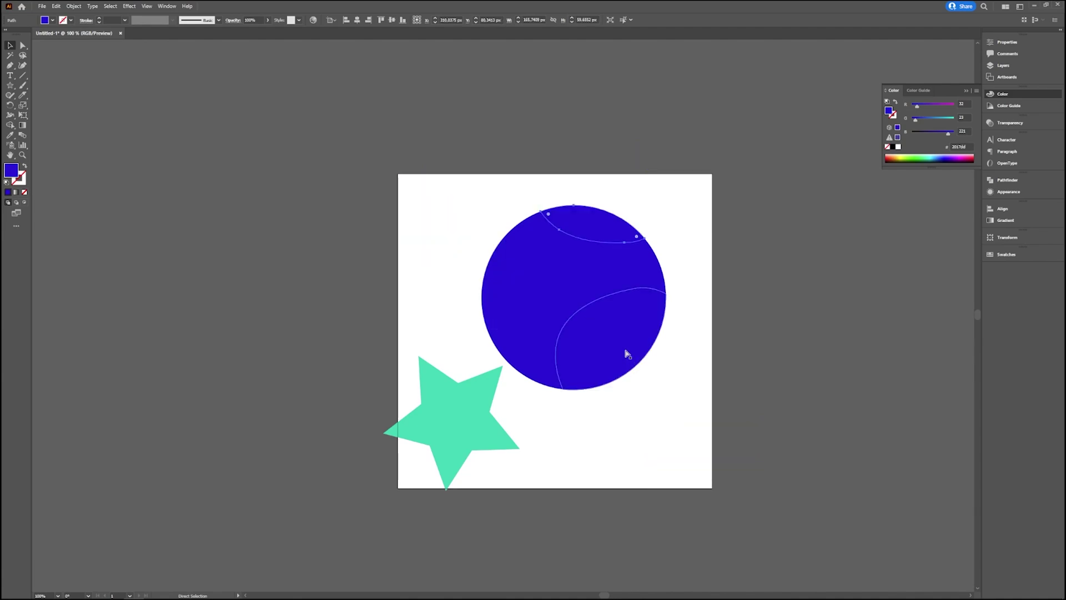
pyautogui.press('v')
pyautogui.hotkey('ctrl', 'z')
pyautogui.hotkey('ctrl', 'z')
pyautogui.hotkey('ctrl', 'z')
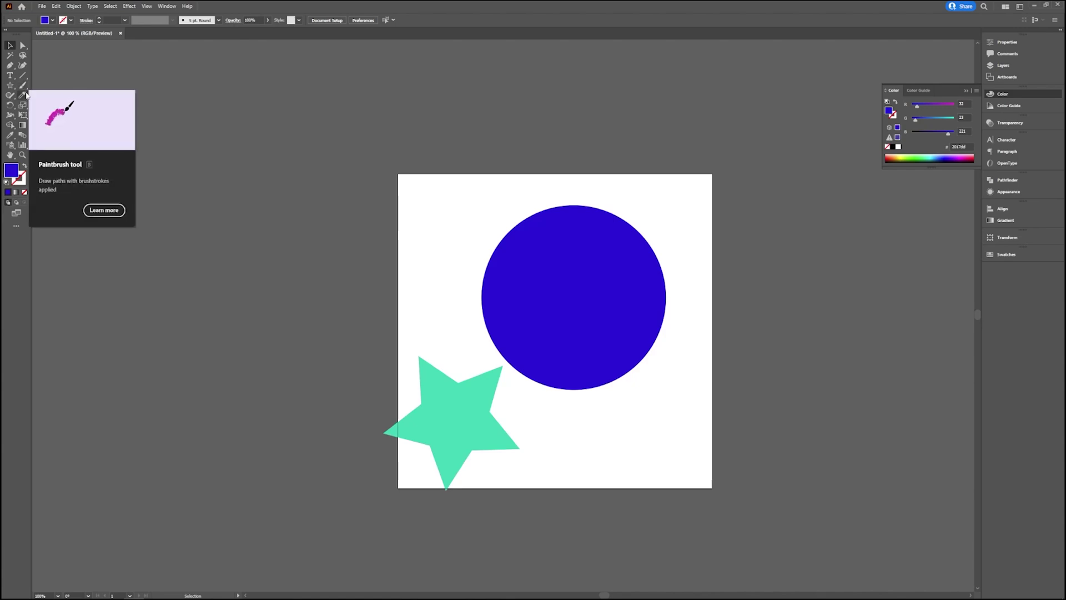
# - Cut the circle diagonally in half with the Knife and drag the upper half past the artboard's right edge
pyautogui.keyDown('alt'); pyautogui.click(23, 95); pyautogui.keyUp('alt')
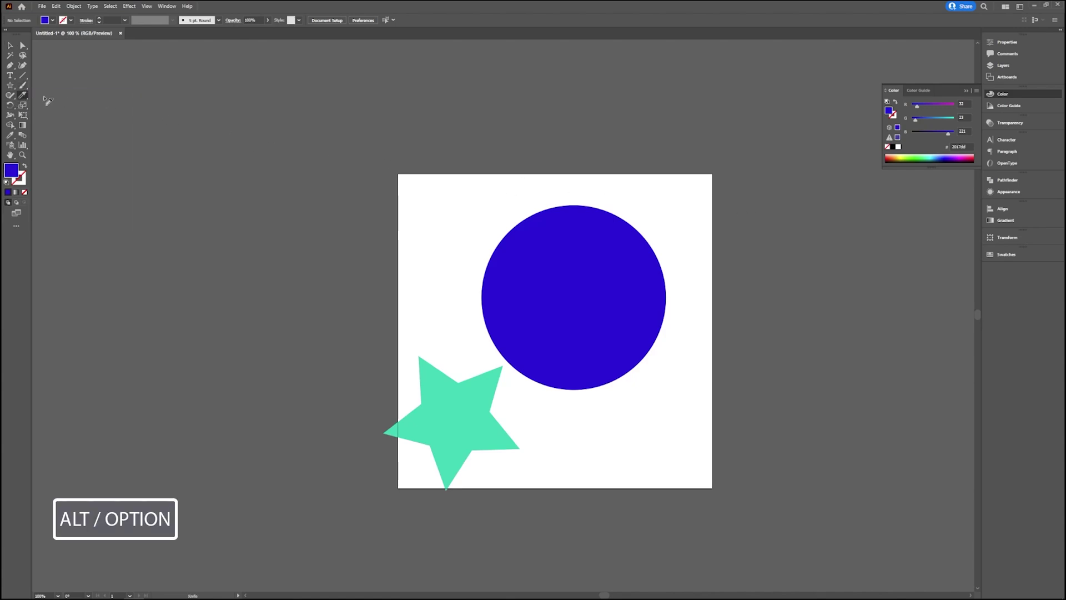
pyautogui.moveTo(498, 215); pyautogui.dragTo(660, 423)
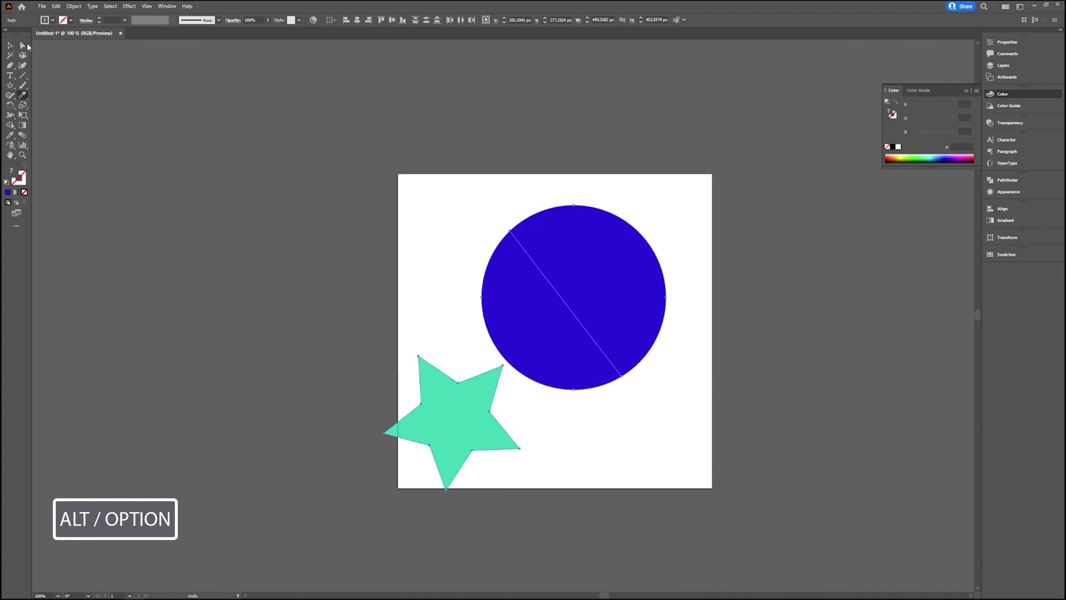
pyautogui.press('v')
pyautogui.click(422, 184)
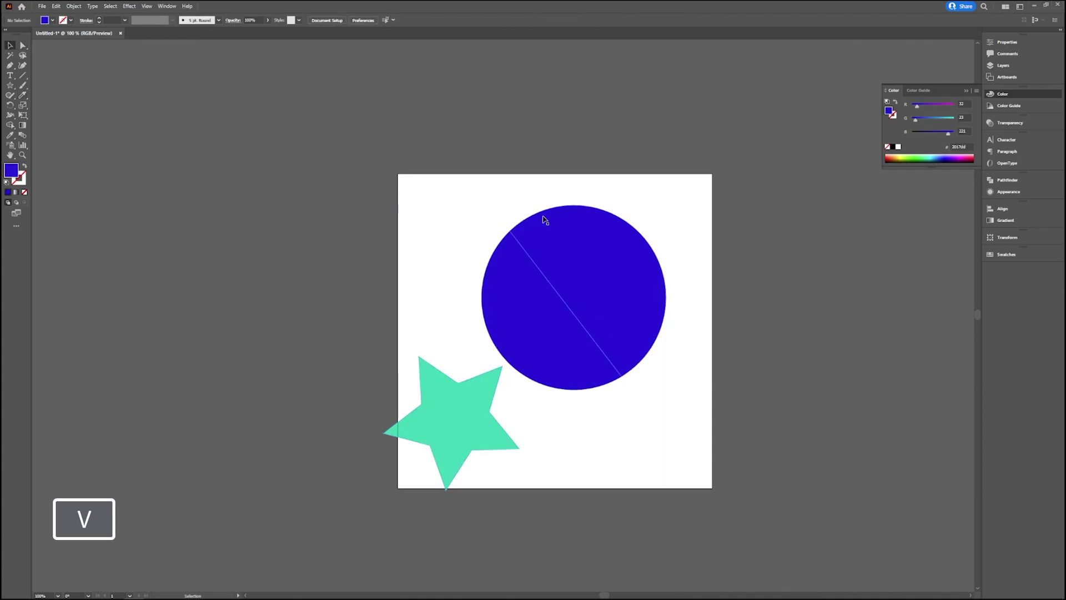
pyautogui.moveTo(559, 234); pyautogui.dragTo(687, 229)
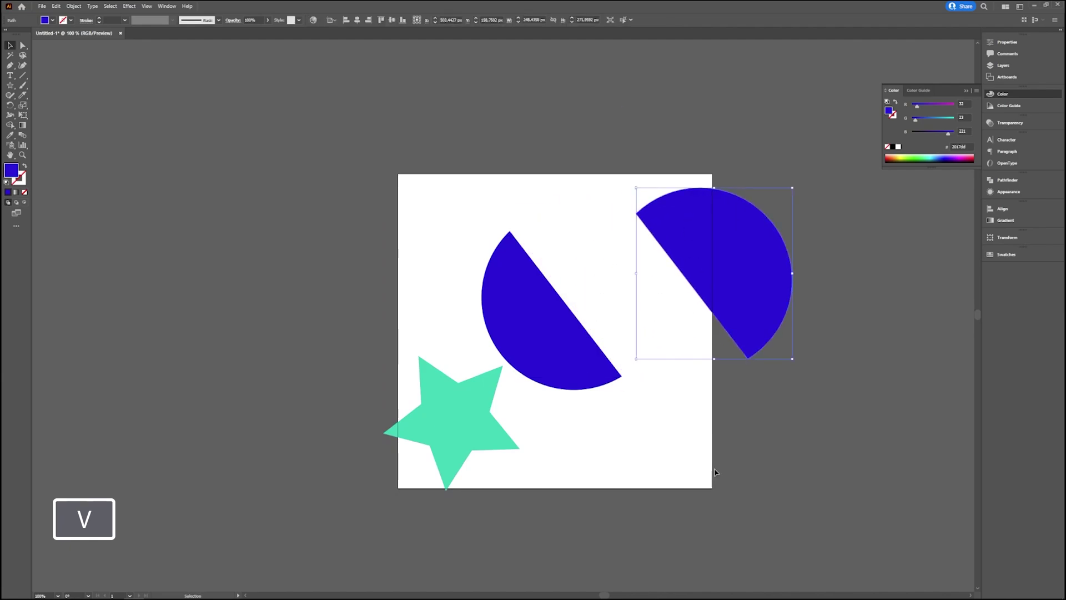
# - Select all artwork, hide its selection edges with Ctrl+H, then deselect
pyautogui.click(650, 447)
pyautogui.hotkey('ctrl', 'a')
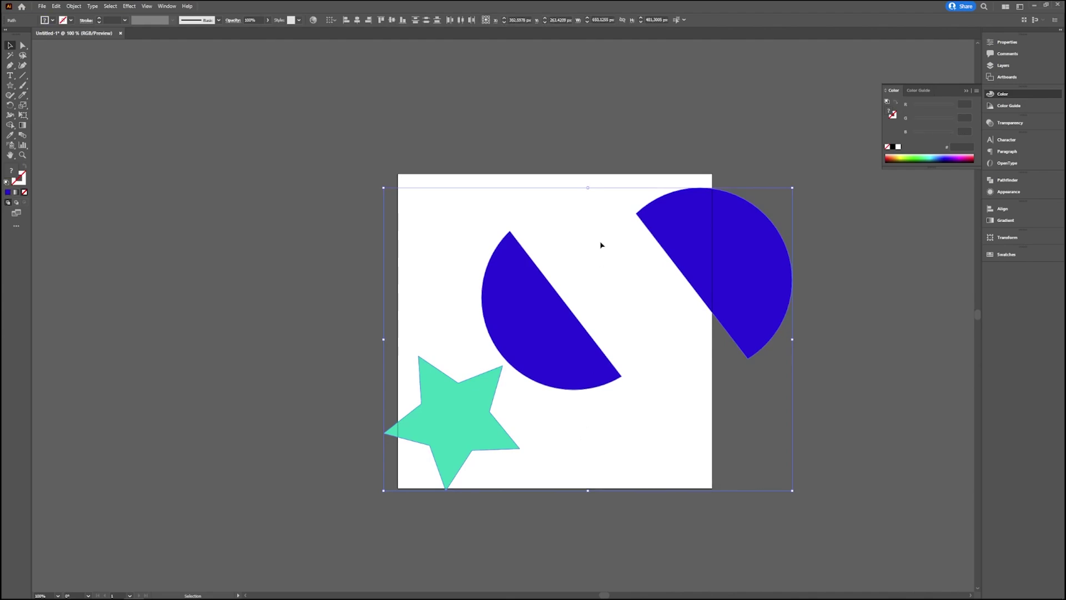
pyautogui.hotkey('ctrl', 'h')
pyautogui.click(608, 158)
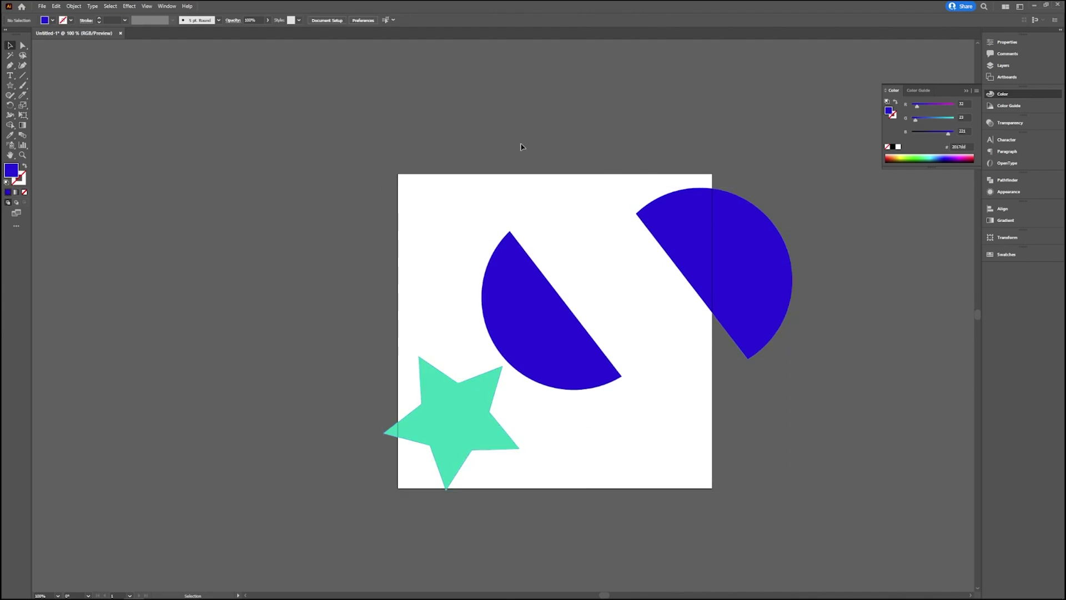
# - Move the green star up onto the circle's lower-left edge
pyautogui.click(76, 5)
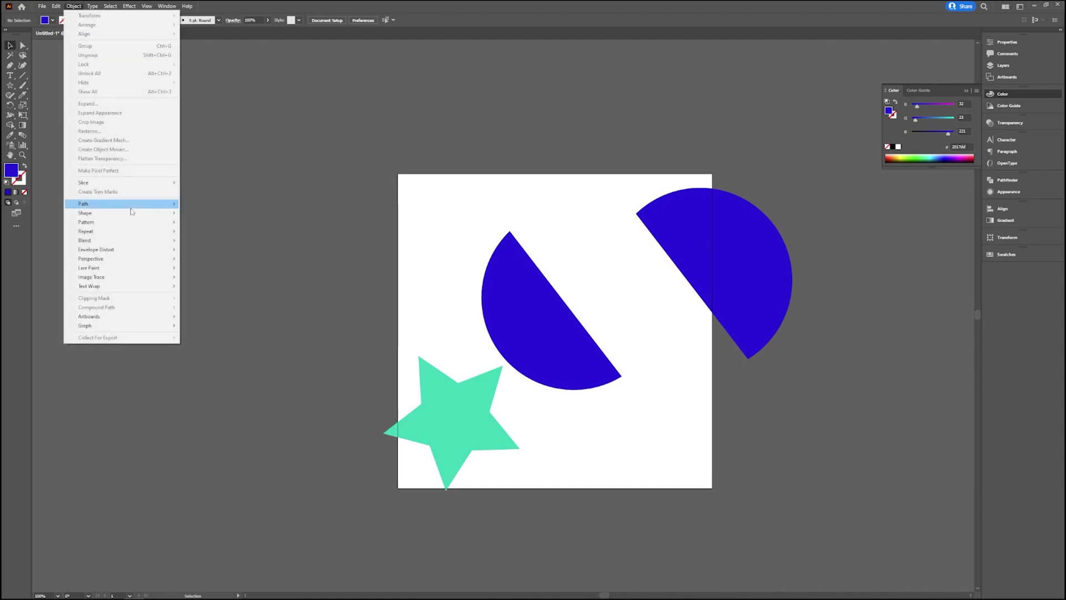
pyautogui.moveTo(132, 204)
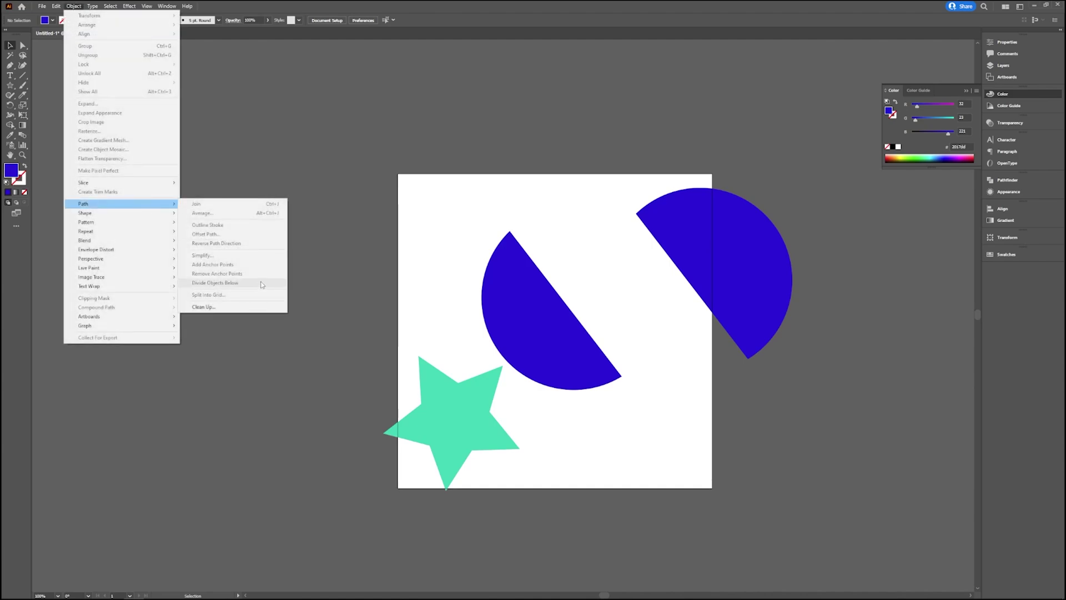
pyautogui.click(539, 446)
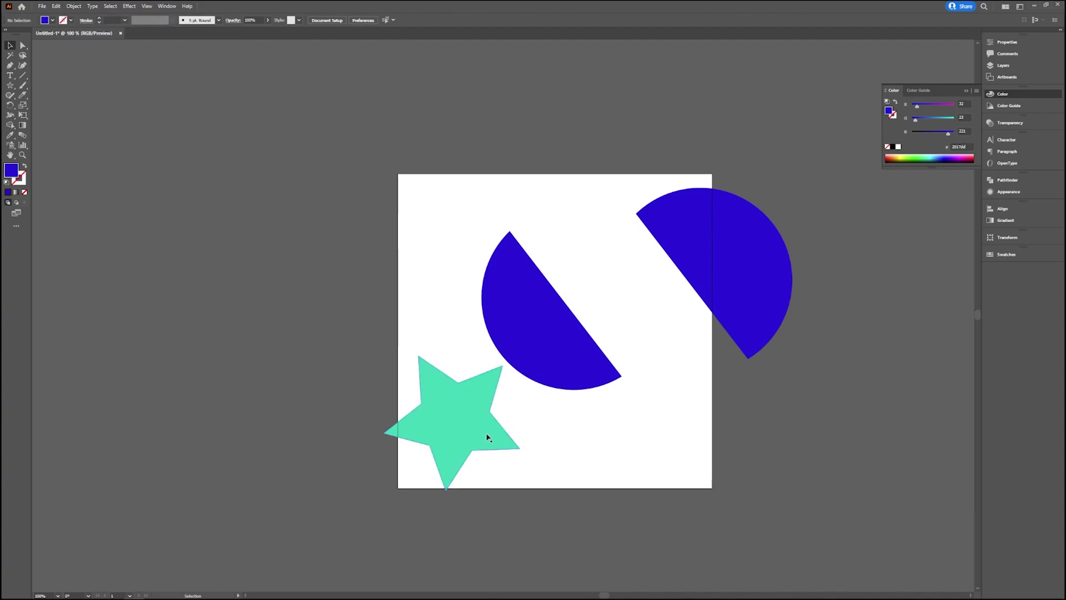
pyautogui.click(474, 440)
pyautogui.moveTo(473, 440); pyautogui.dragTo(517, 408)
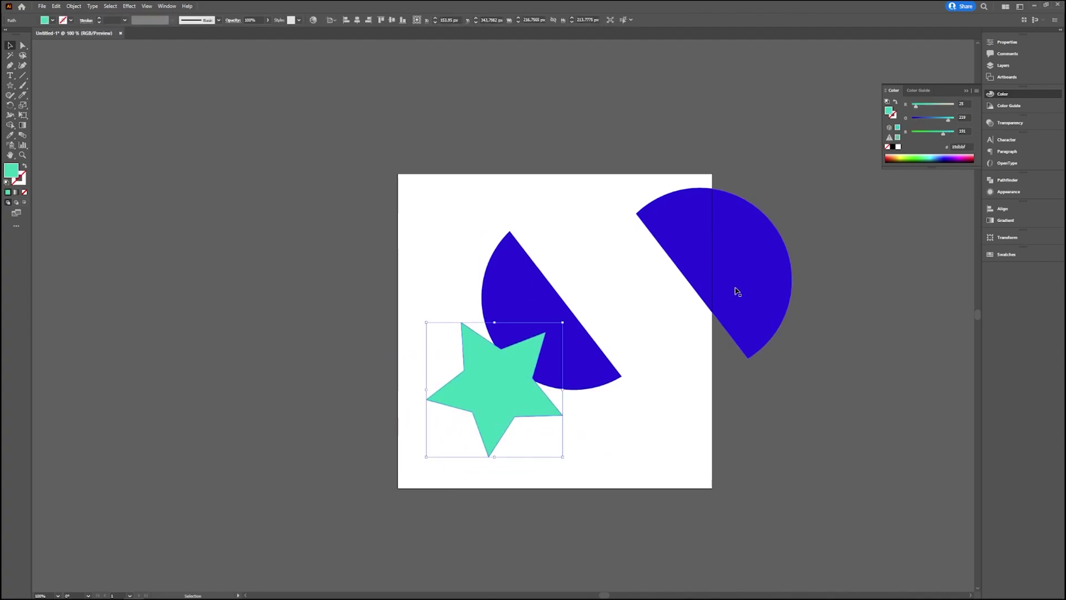
# - Slide the right half back to rejoin the circle and deselect everything
pyautogui.moveTo(768, 282); pyautogui.dragTo(643, 301)
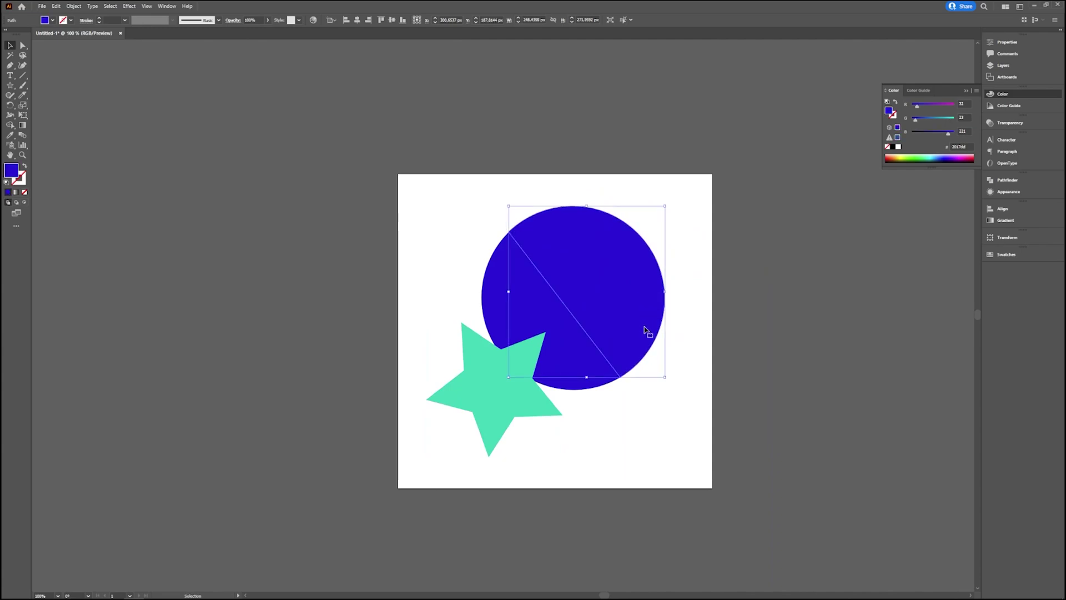
pyautogui.click(641, 428)
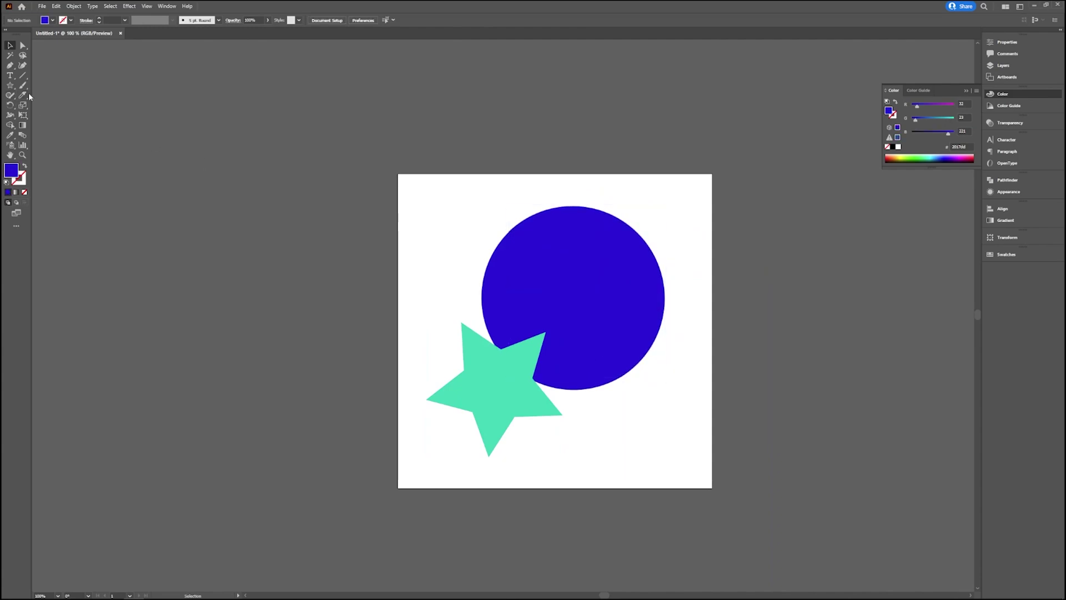
pyautogui.moveTo(26, 93); pyautogui.dragTo(74, 113)
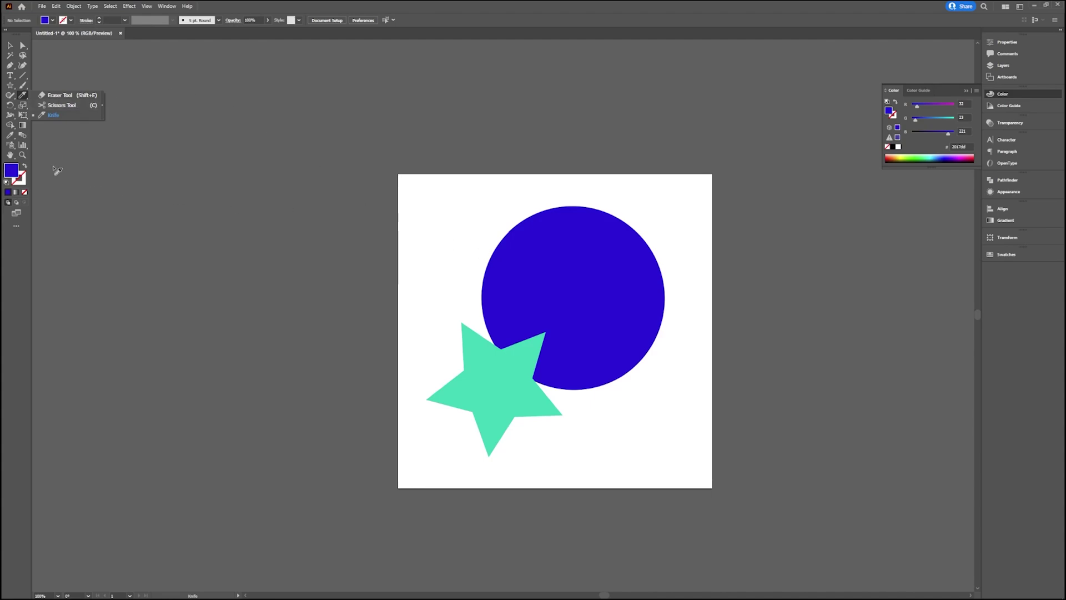
# - Cut the blue circle with a wavy Knife stroke, then drag the right piece down-left to overlap the other piece
pyautogui.click(461, 232)
pyautogui.moveTo(545, 189)
pyautogui.mouseDown()
pyautogui.moveTo(605, 225)
pyautogui.moveTo(576, 301)
pyautogui.moveTo(634, 406)
pyautogui.mouseUp()
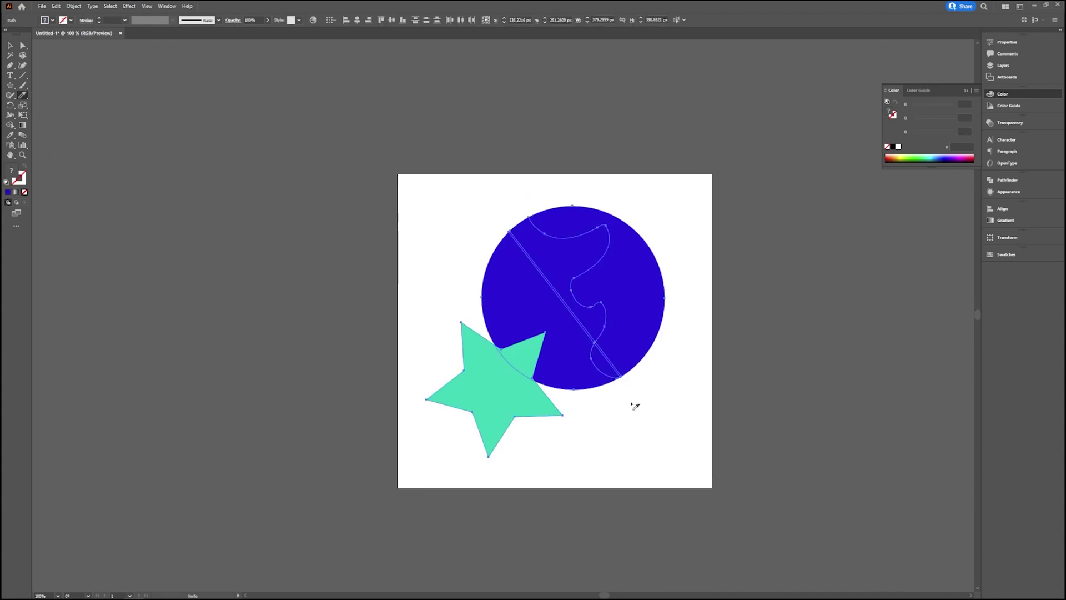
pyautogui.click(10, 44)
pyautogui.click(706, 269)
pyautogui.moveTo(641, 278); pyautogui.dragTo(793, 300)
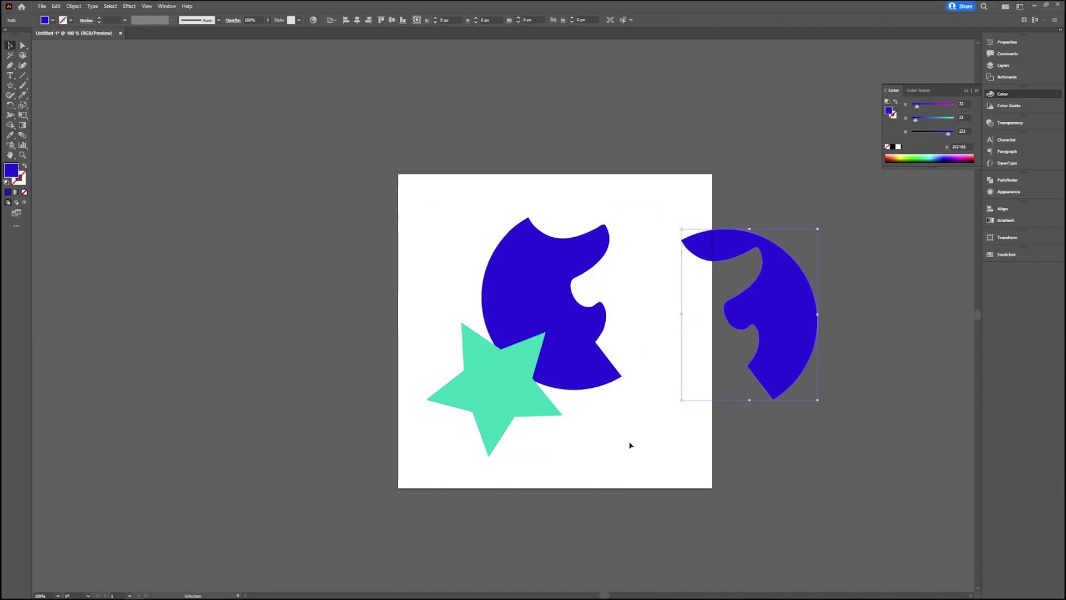
pyautogui.moveTo(814, 343); pyautogui.dragTo(685, 430)
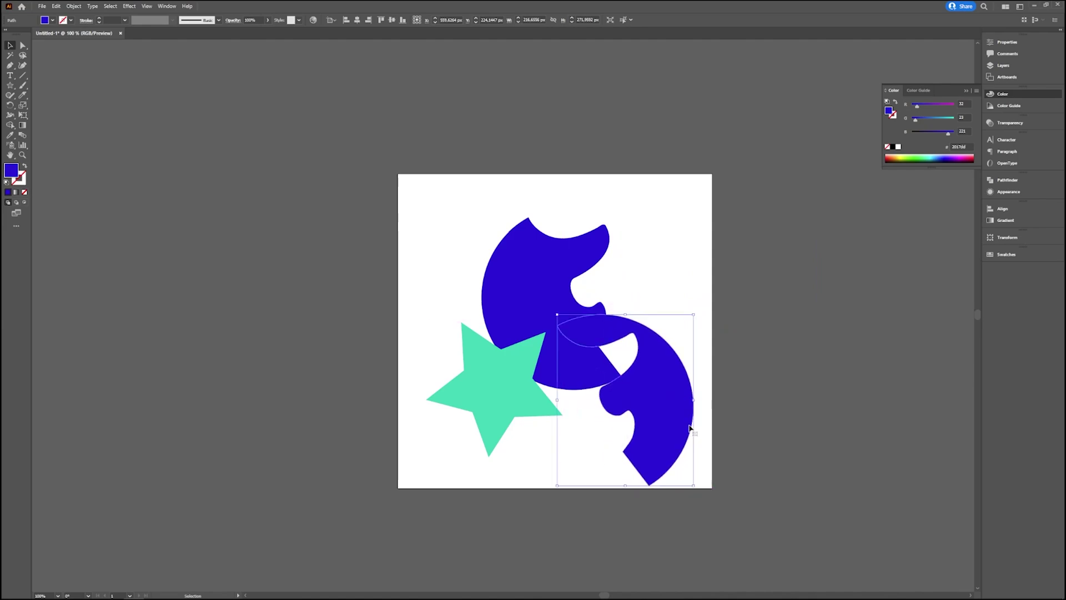
pyautogui.click(653, 256)
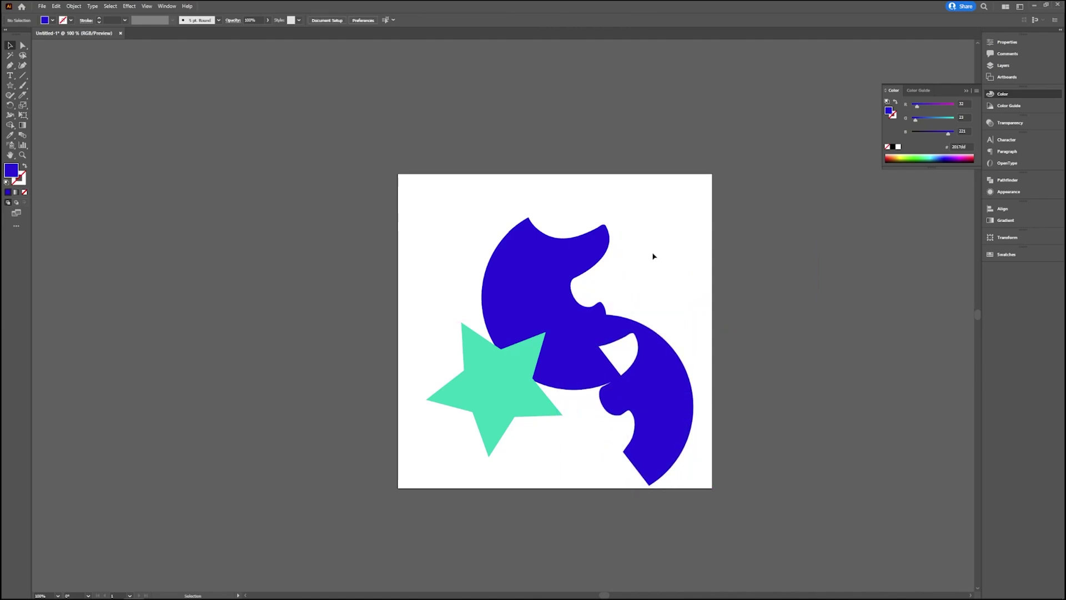